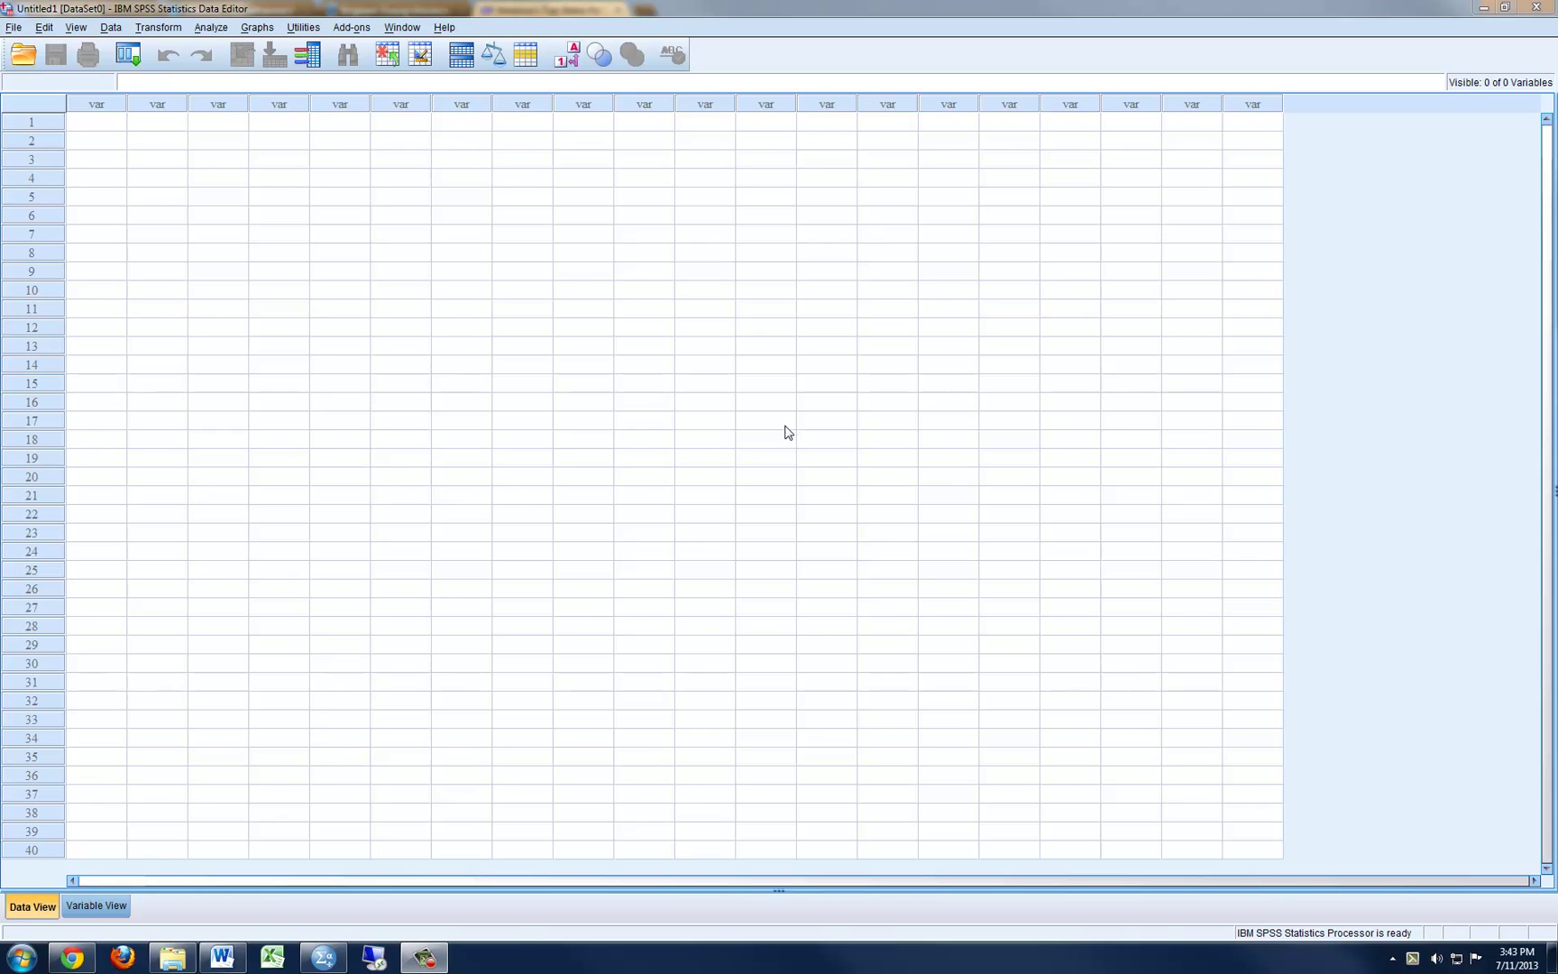
# Step: Open entrance.txt with the file list filtered to Text (*.txt, *.dat, *.csv) files
pyautogui.click(14, 27)
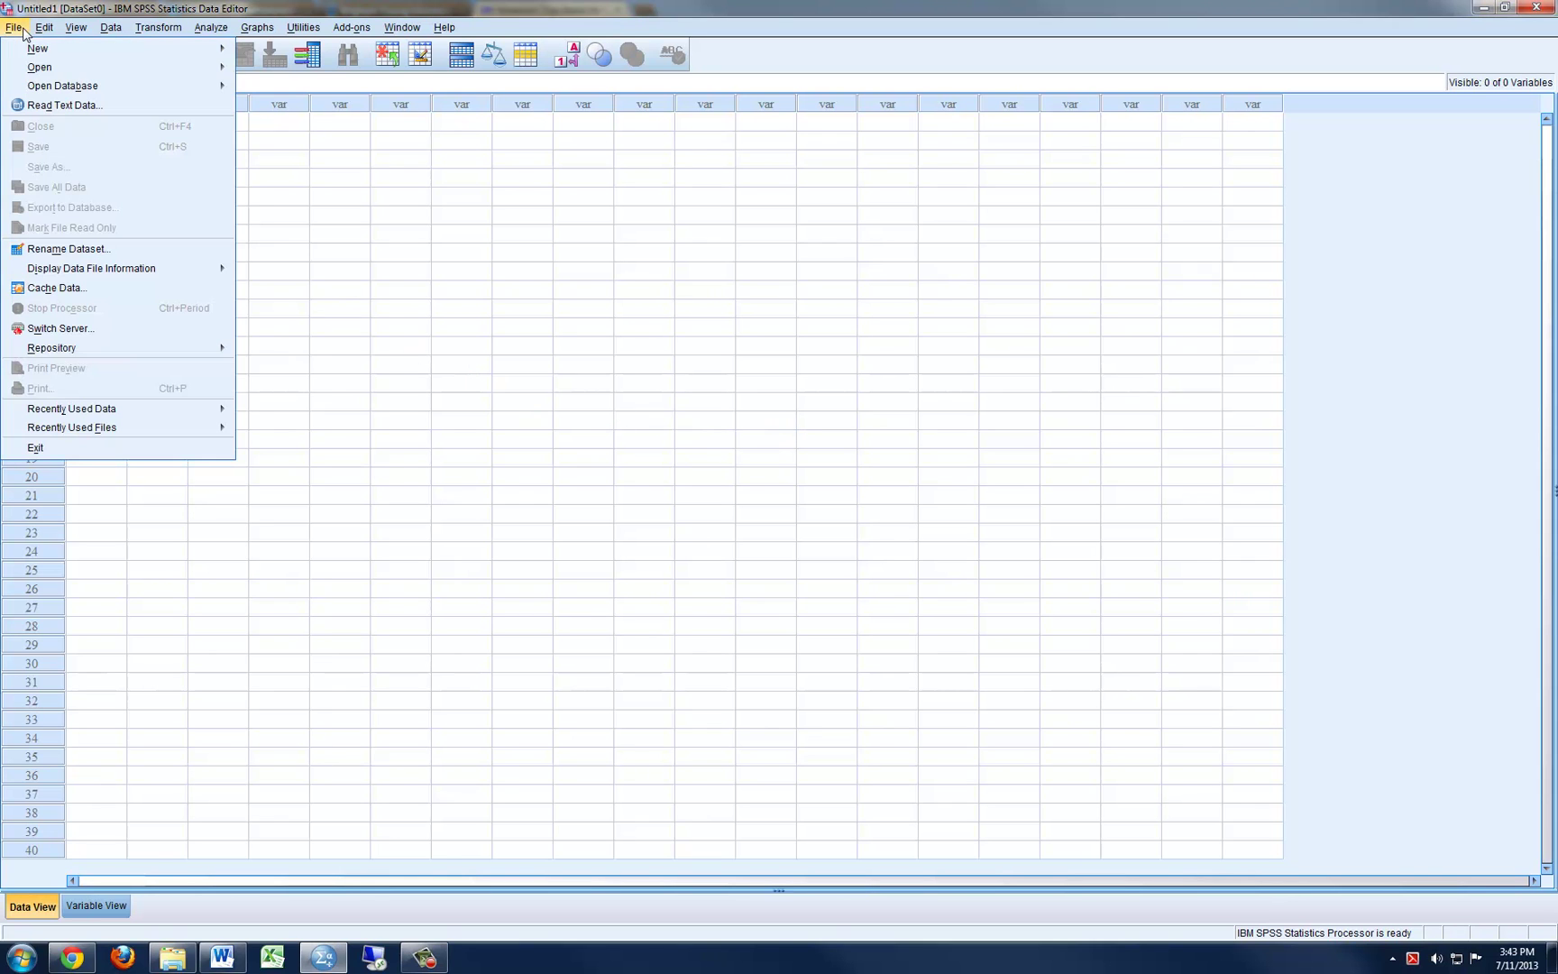
pyautogui.moveTo(36, 72)
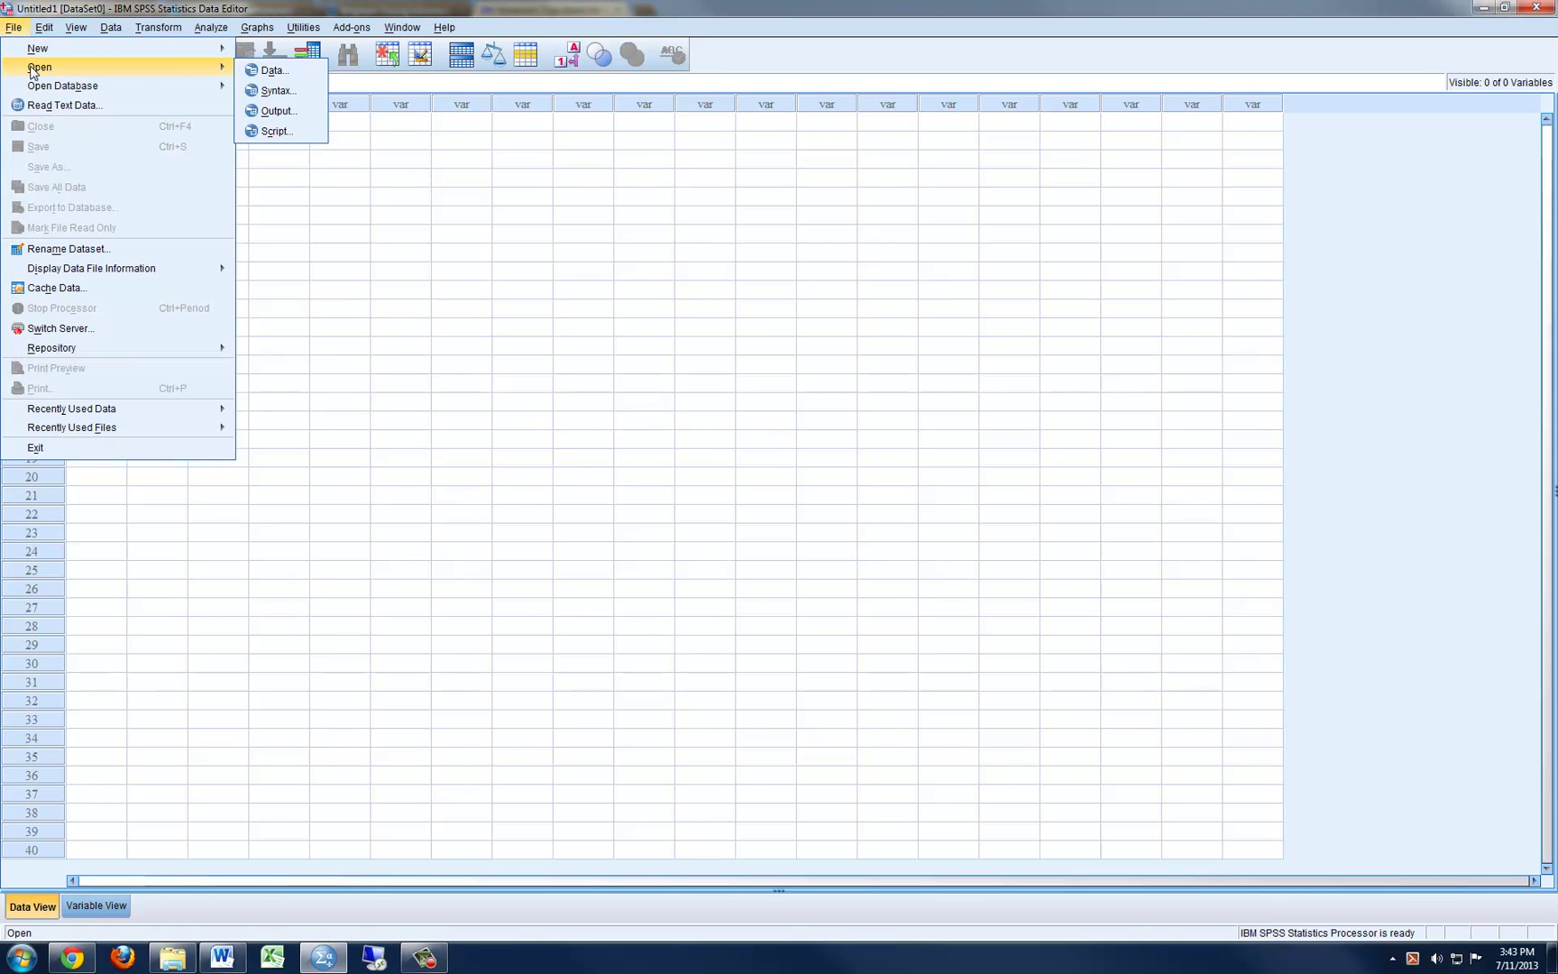
pyautogui.click(271, 70)
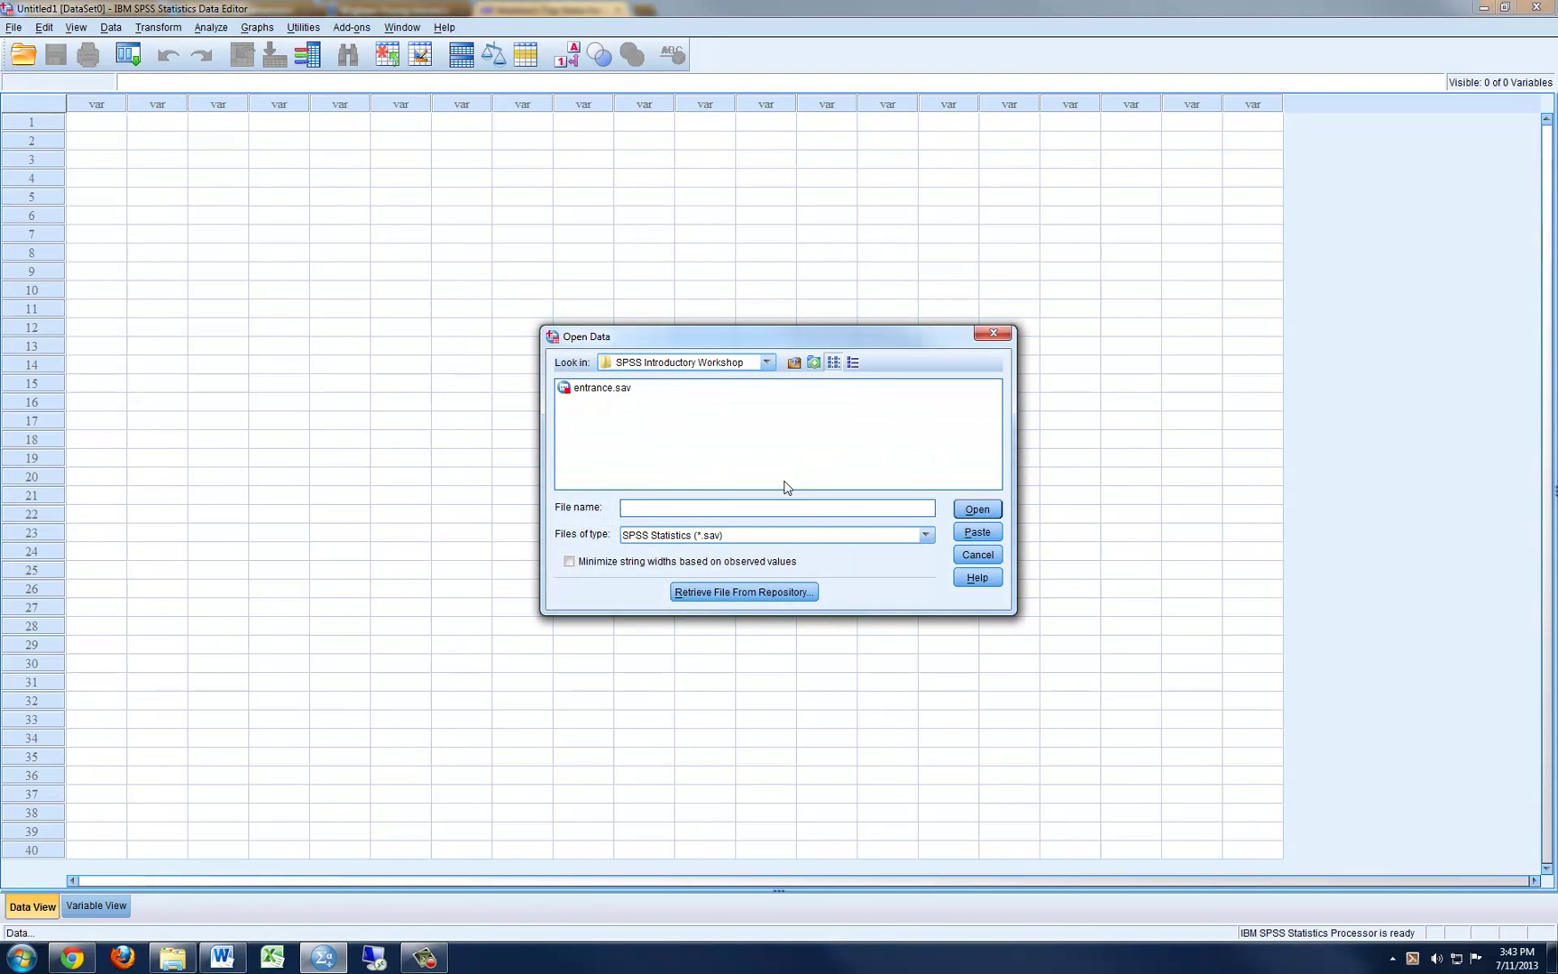
pyautogui.click(786, 537)
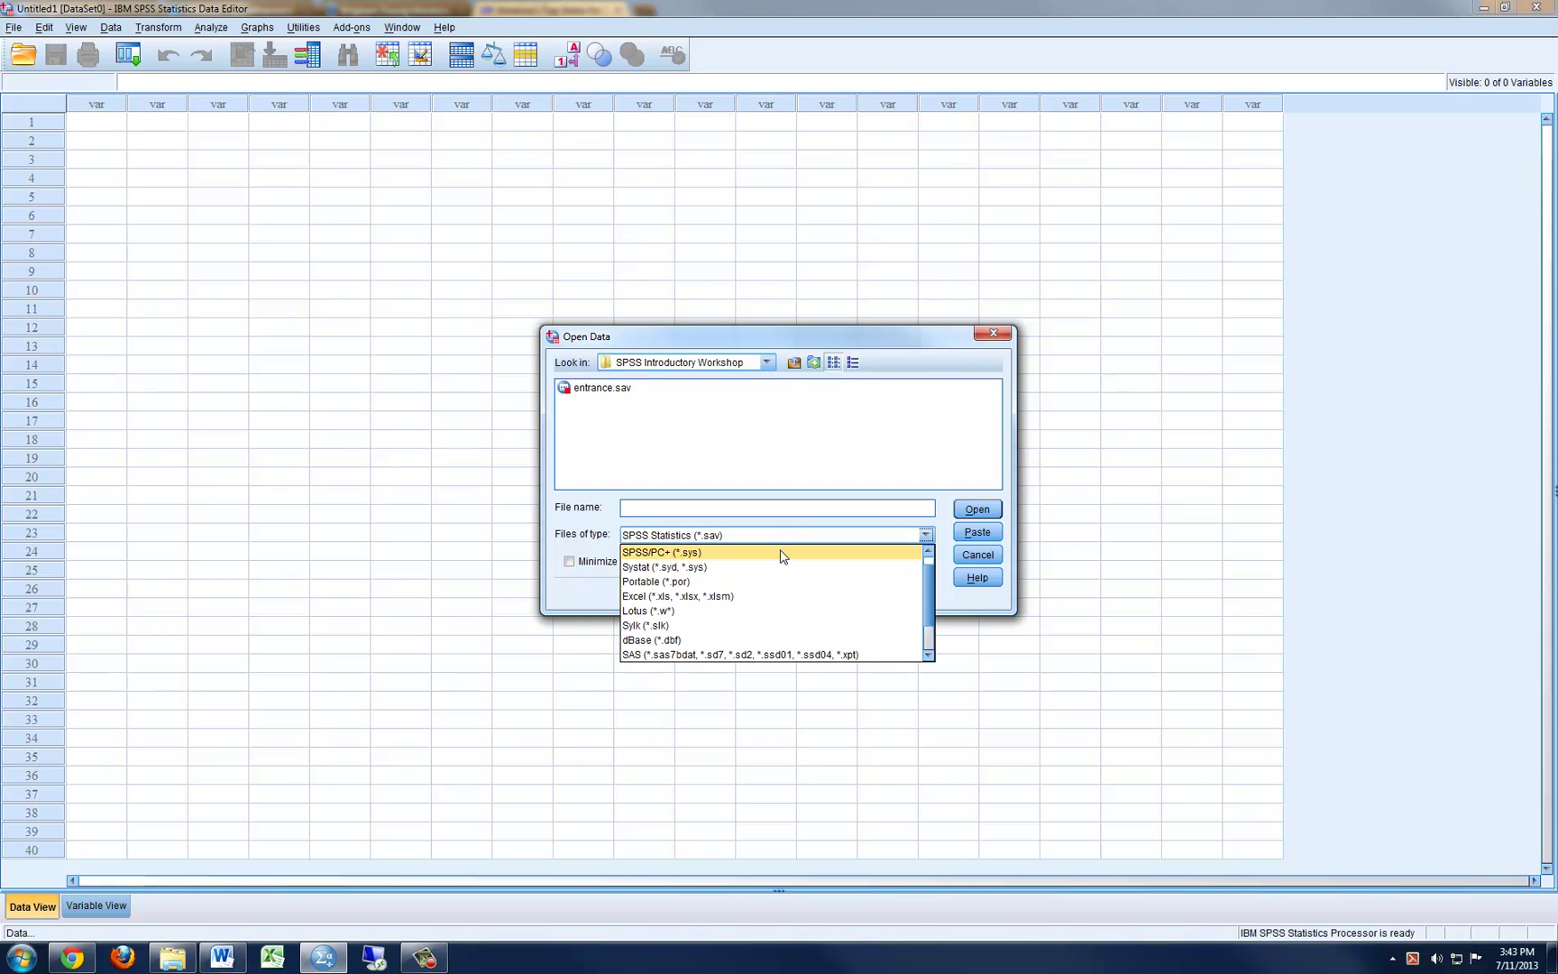
pyautogui.scroll(-1, 781, 557)
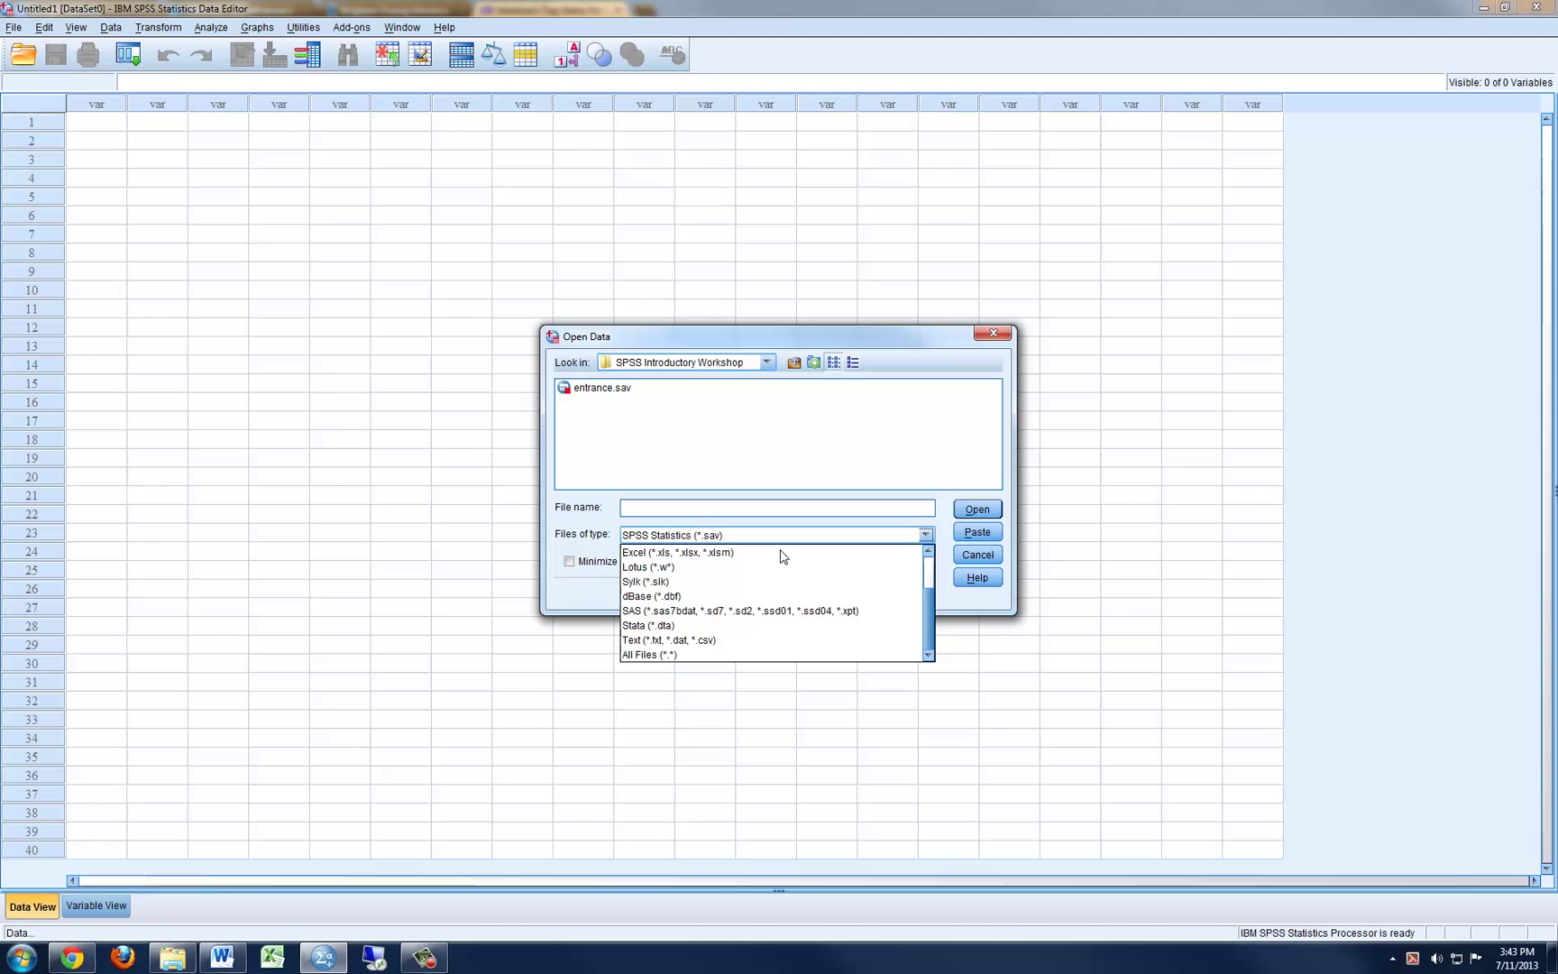
pyautogui.click(714, 640)
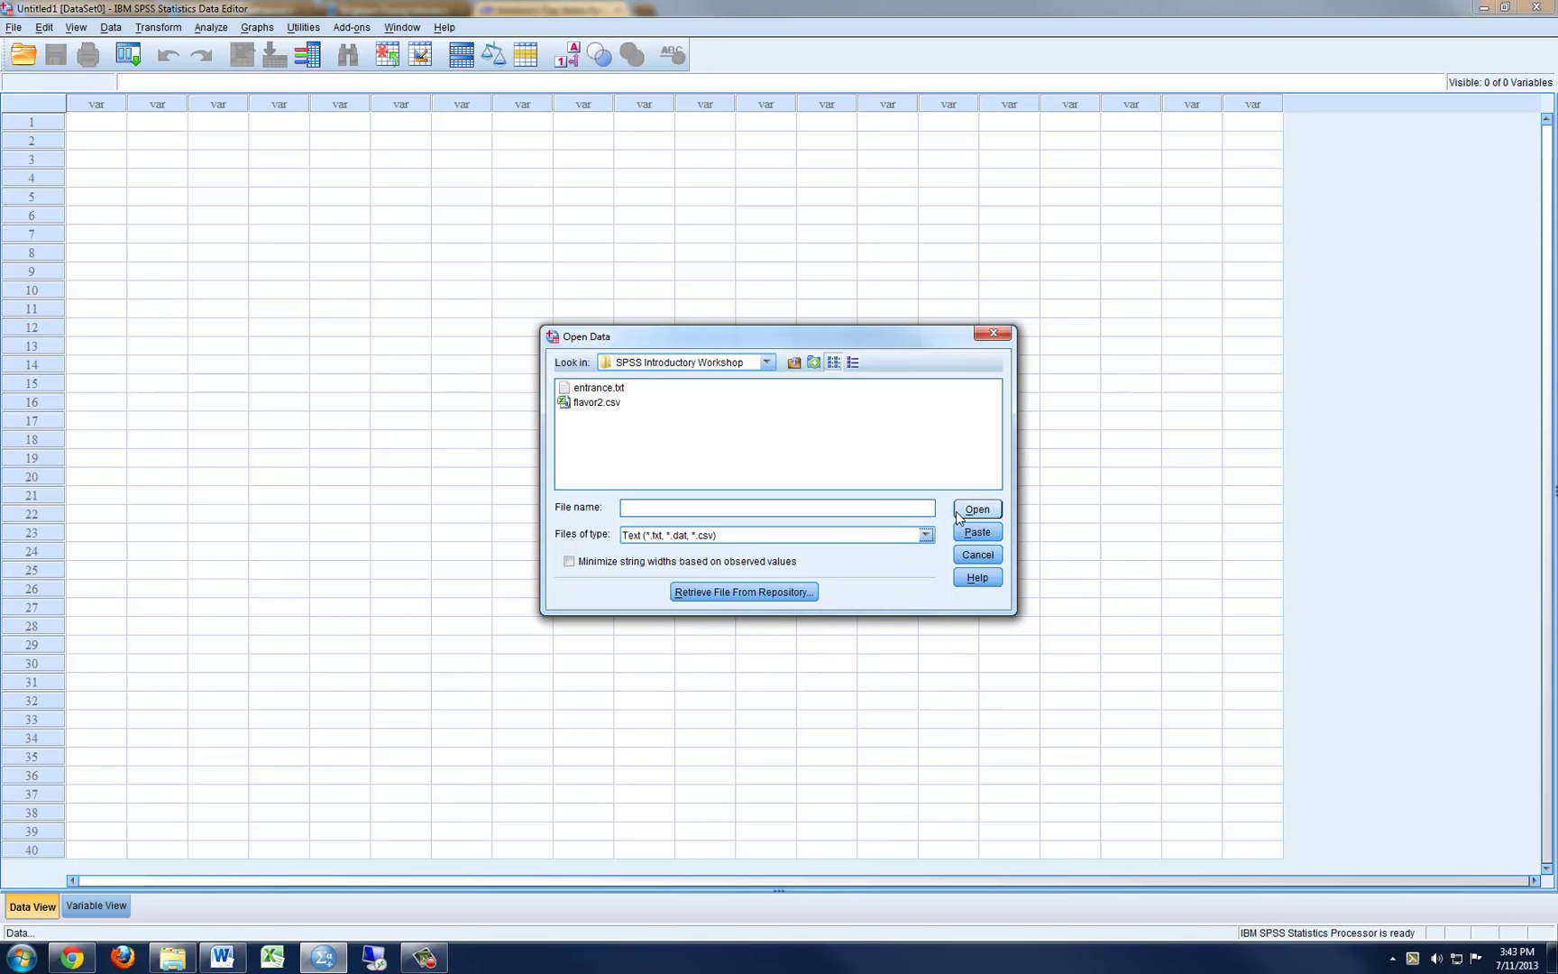
pyautogui.click(594, 394)
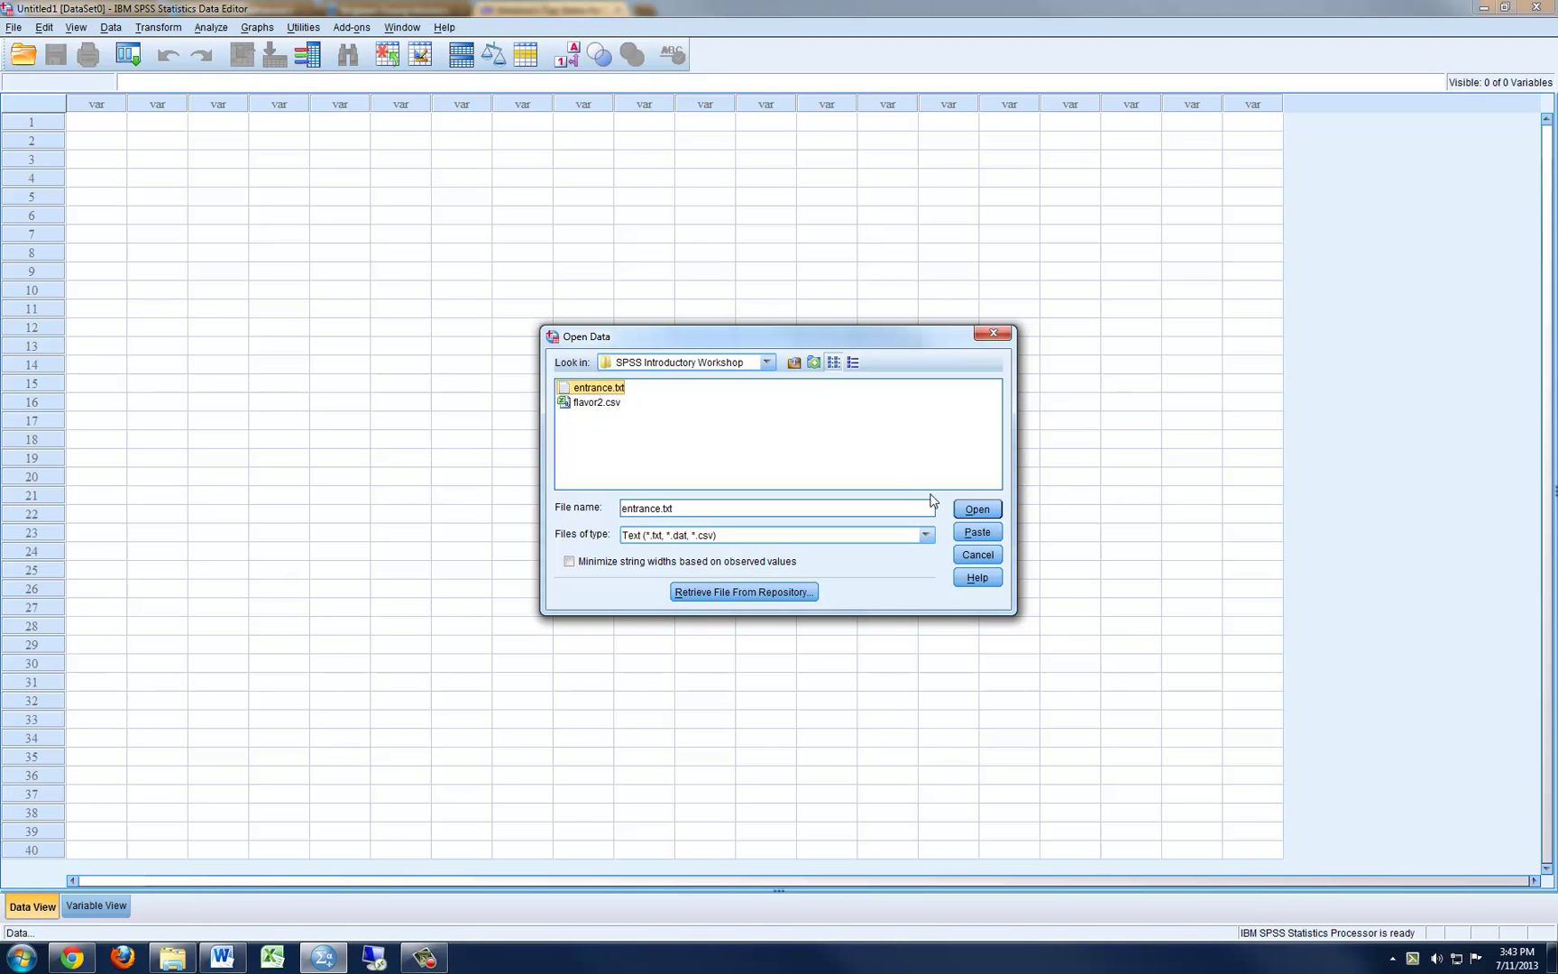
pyautogui.click(977, 510)
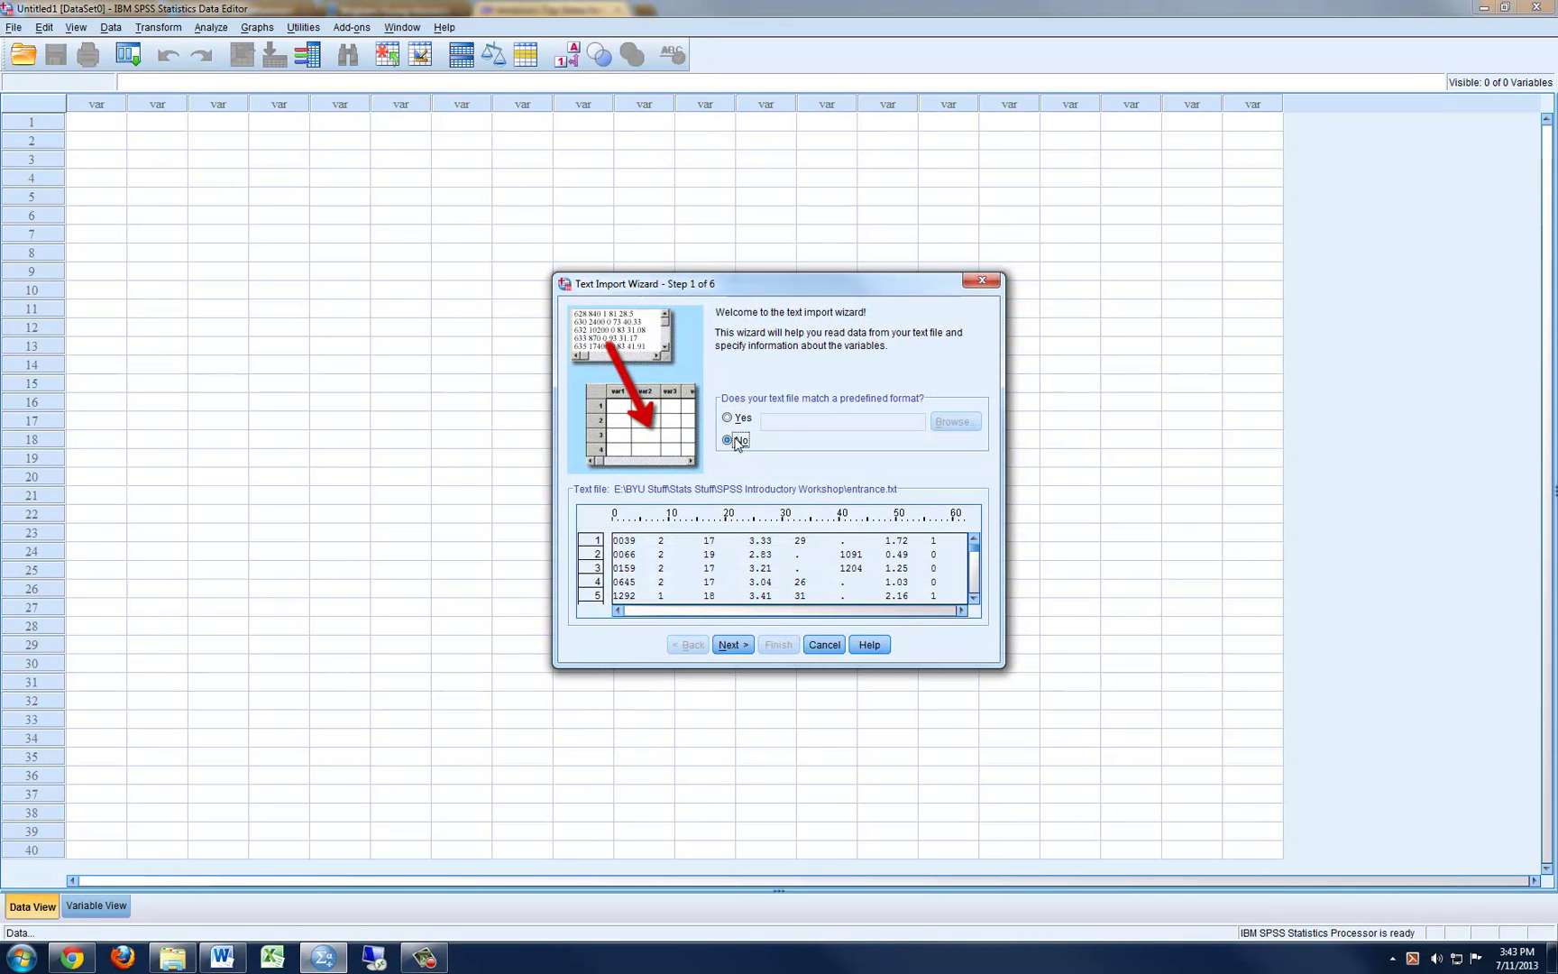
# Step: Use no predefined format, then choose delimited data without variable names
pyautogui.click(744, 648)
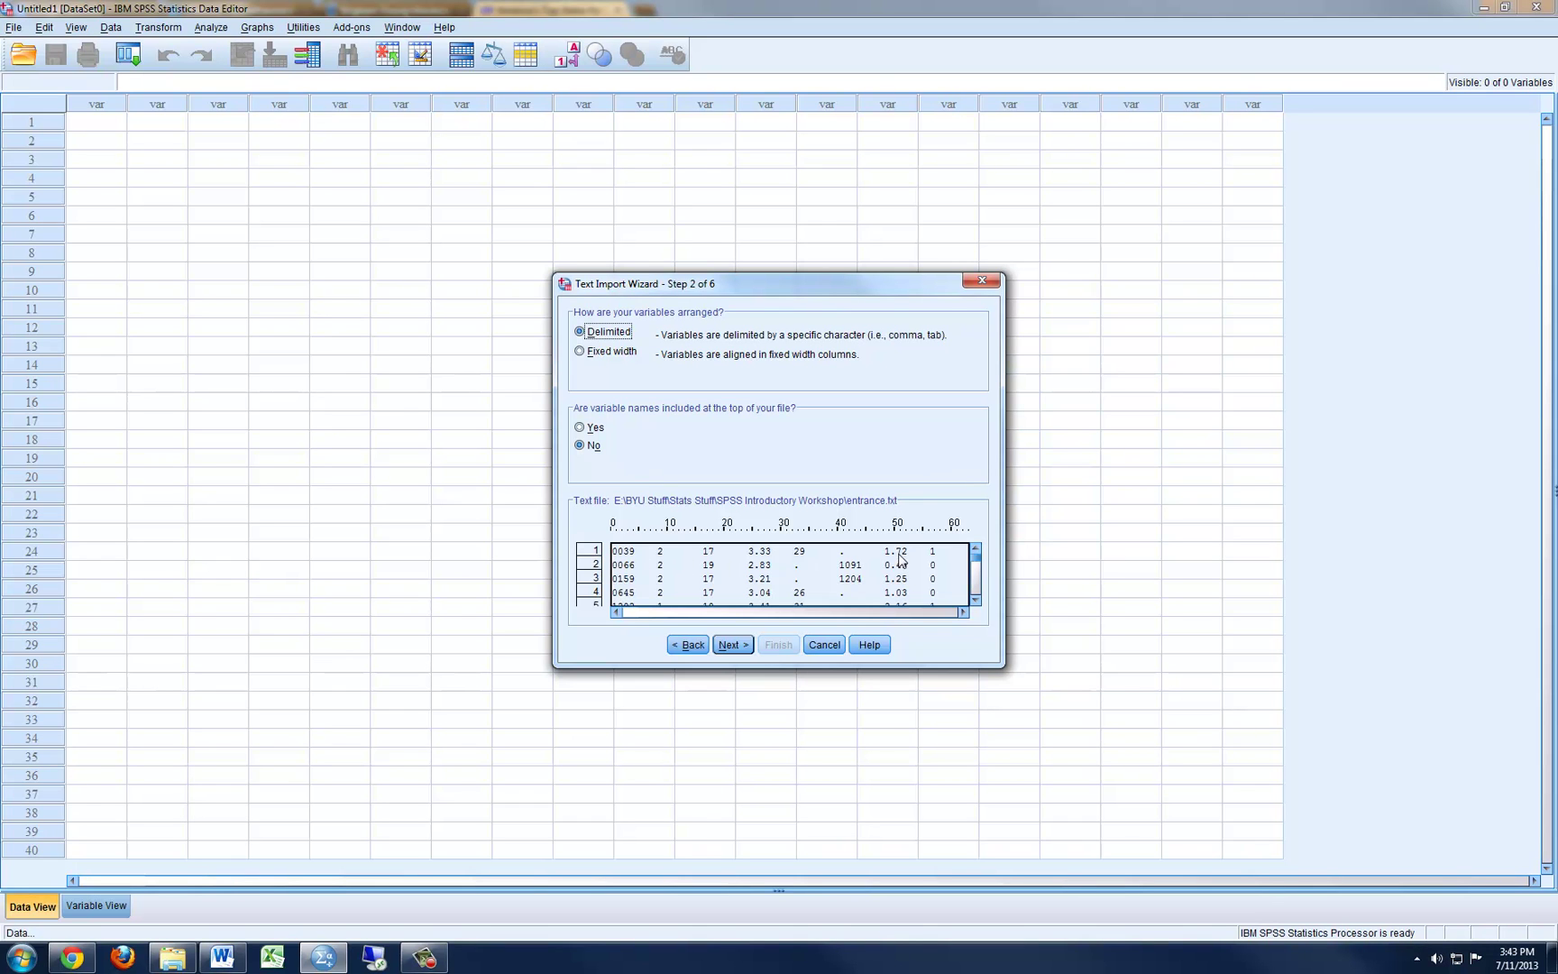
pyautogui.click(731, 645)
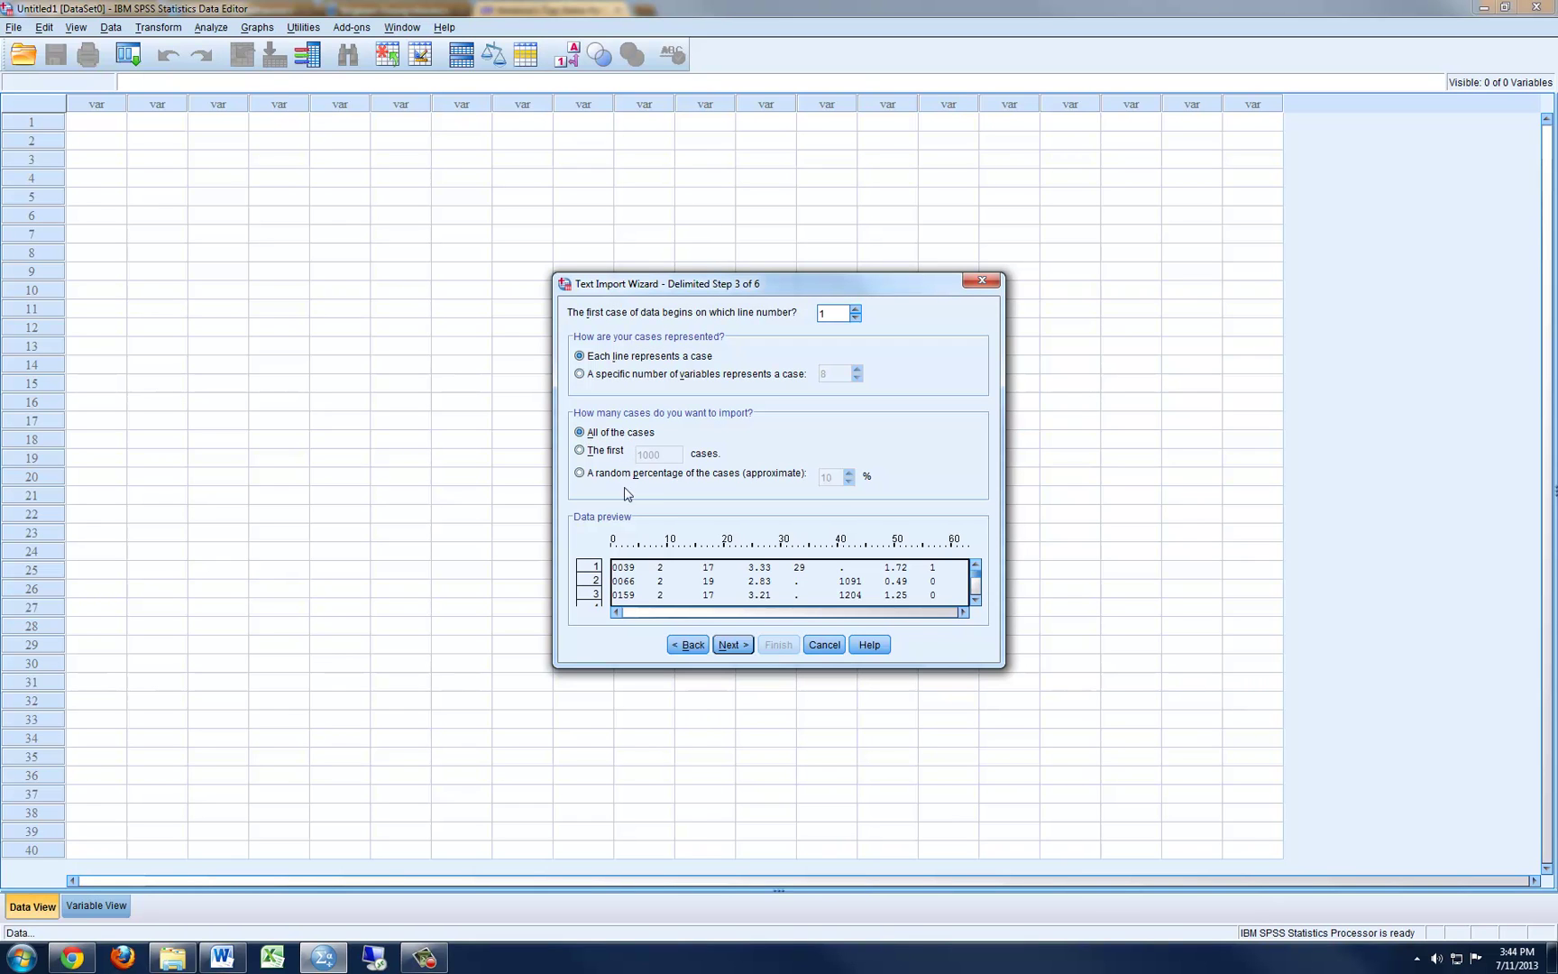
# Step: Keep one case per line and accept Tab as the column delimiter
pyautogui.click(728, 644)
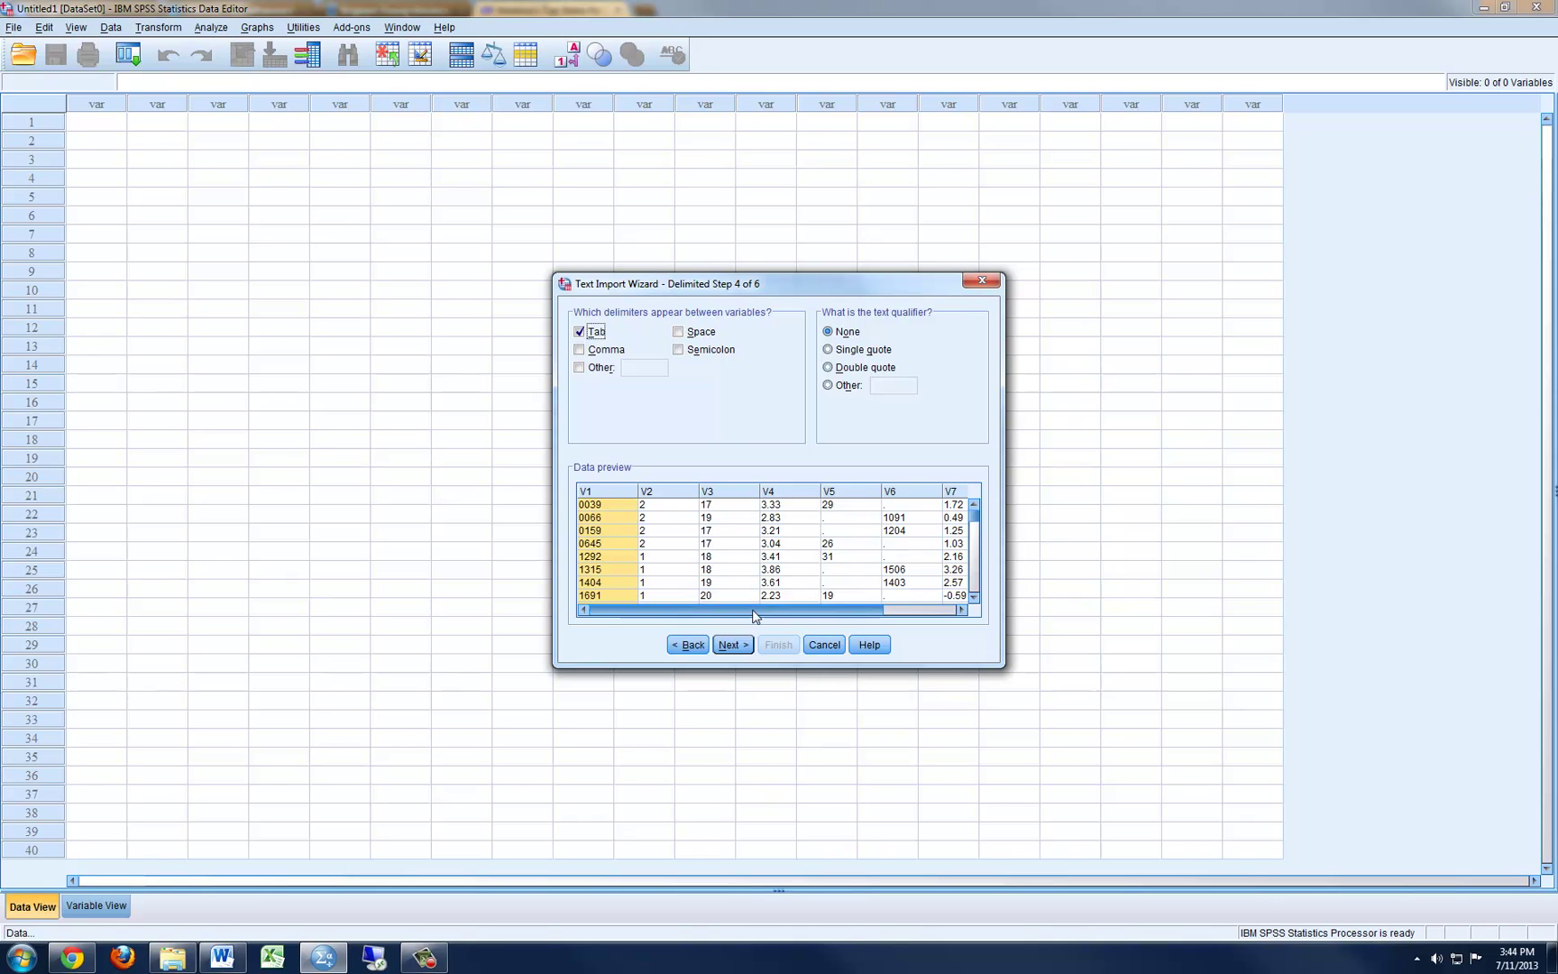
pyautogui.moveTo(782, 613); pyautogui.dragTo(716, 606)
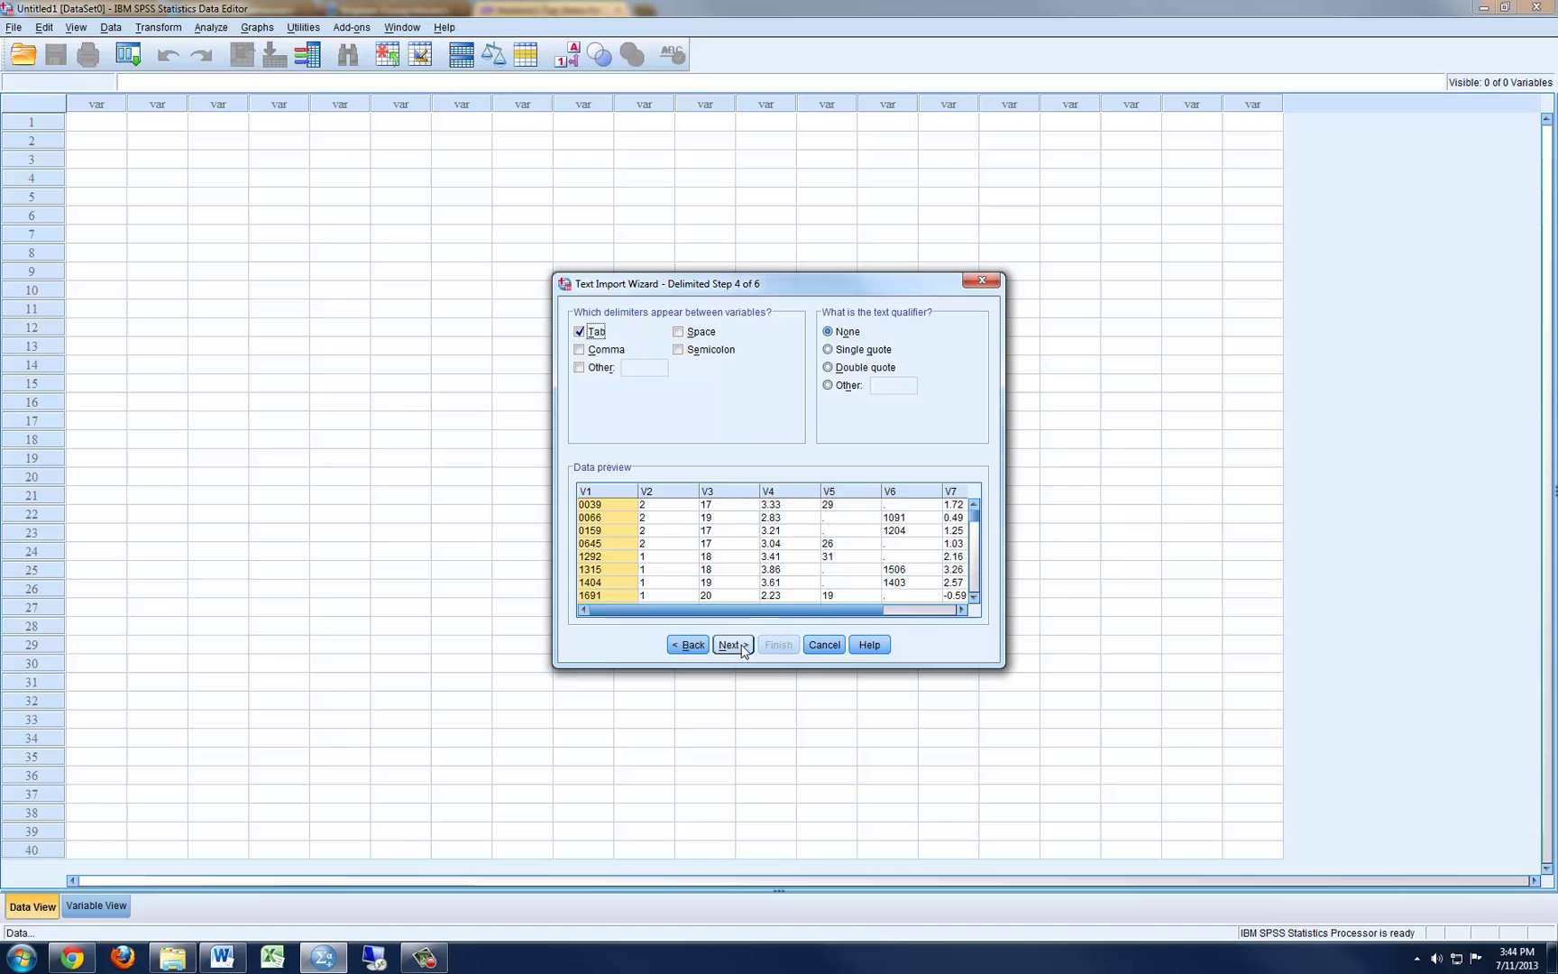
pyautogui.click(732, 644)
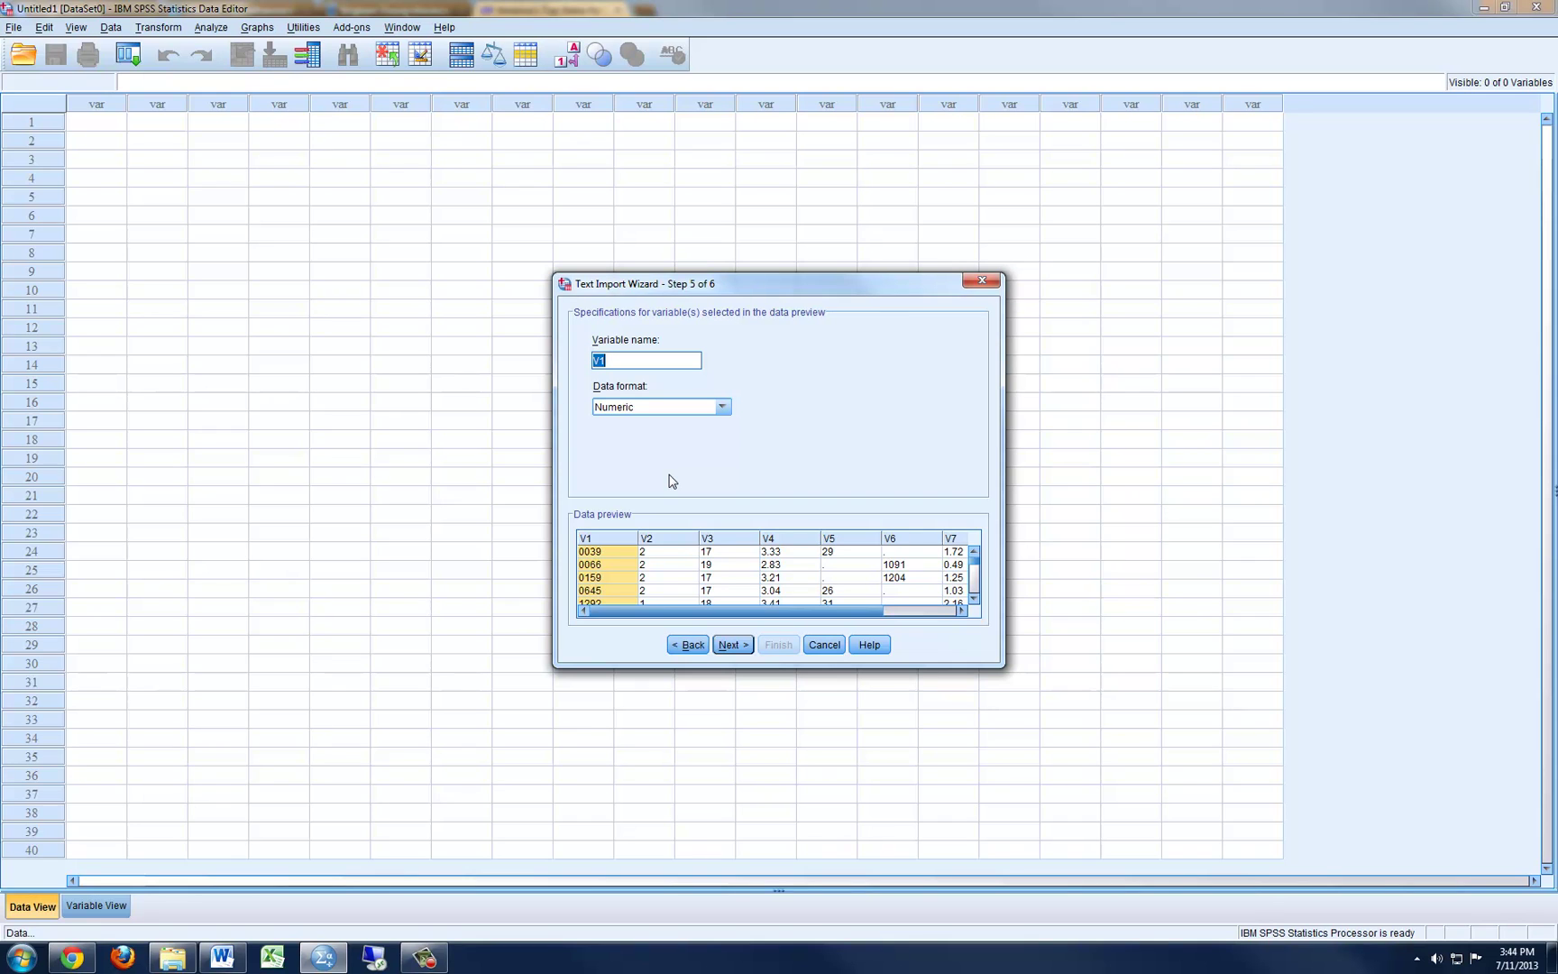
# Step: Review the settings for V2, V3 and V1, keeping the default numeric formats
pyautogui.click(664, 536)
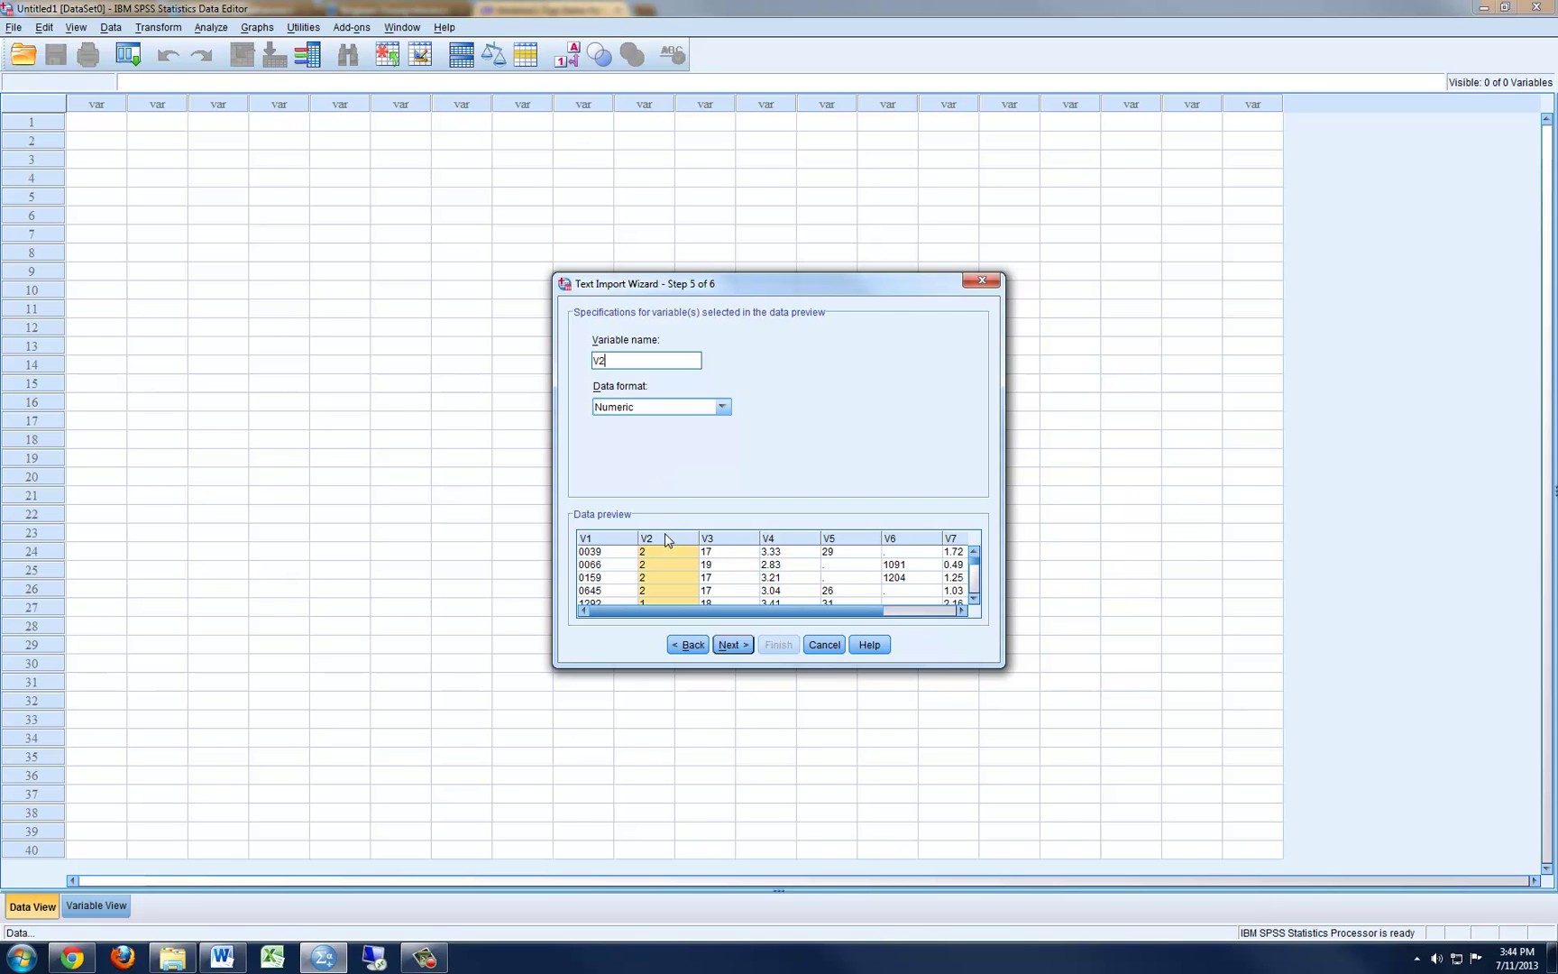
pyautogui.click(718, 541)
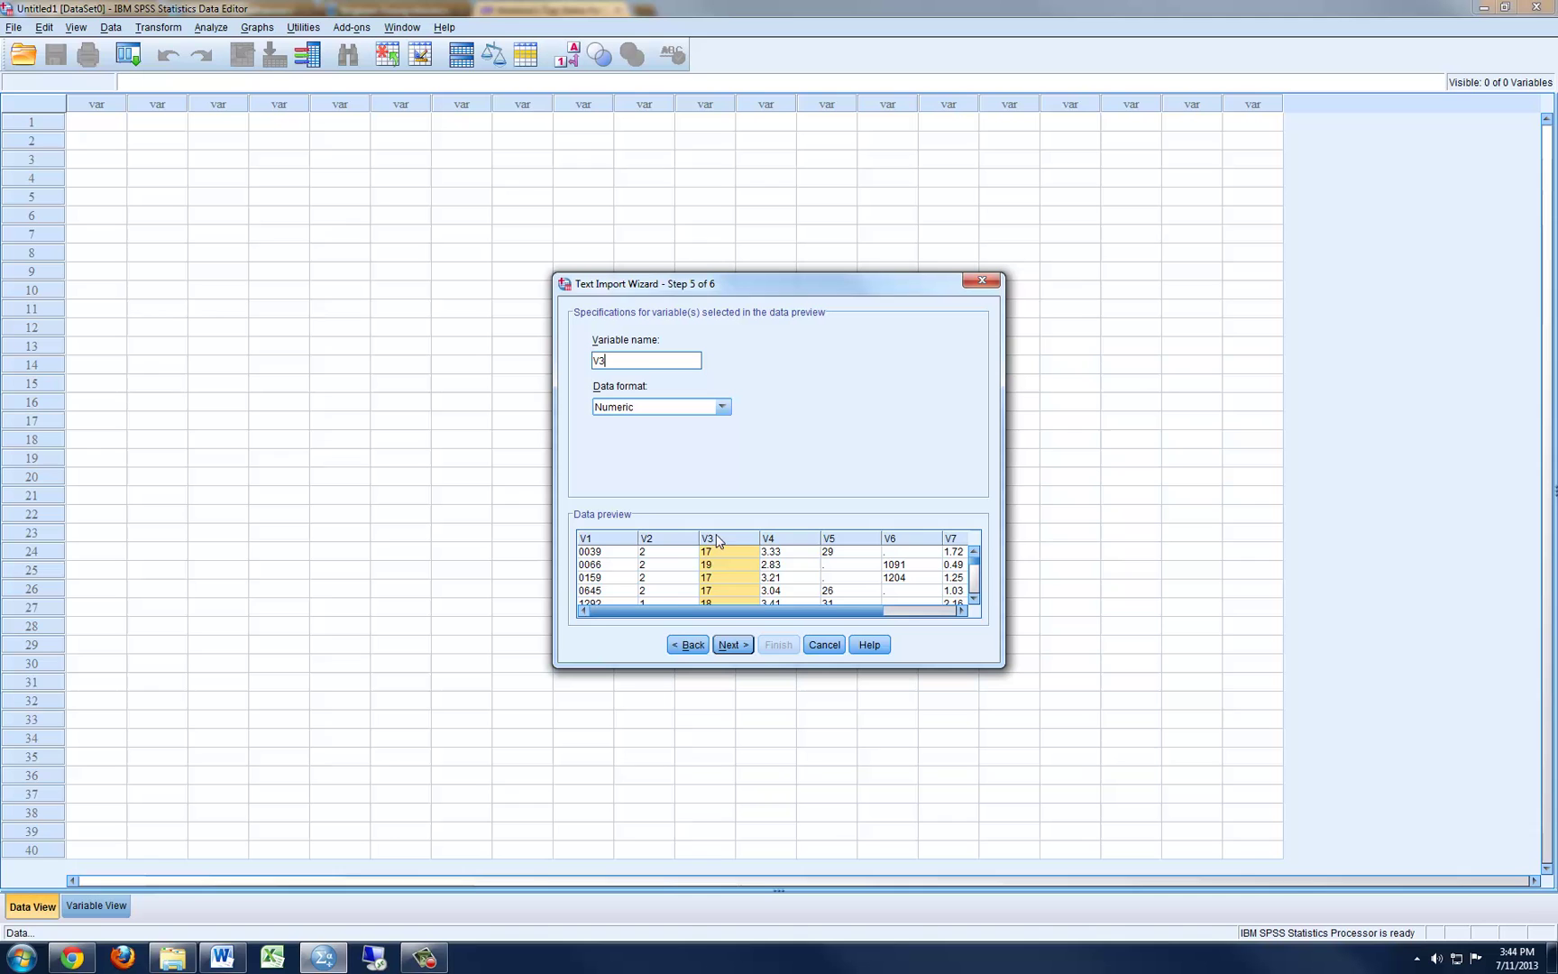
pyautogui.click(783, 544)
pyautogui.click(633, 548)
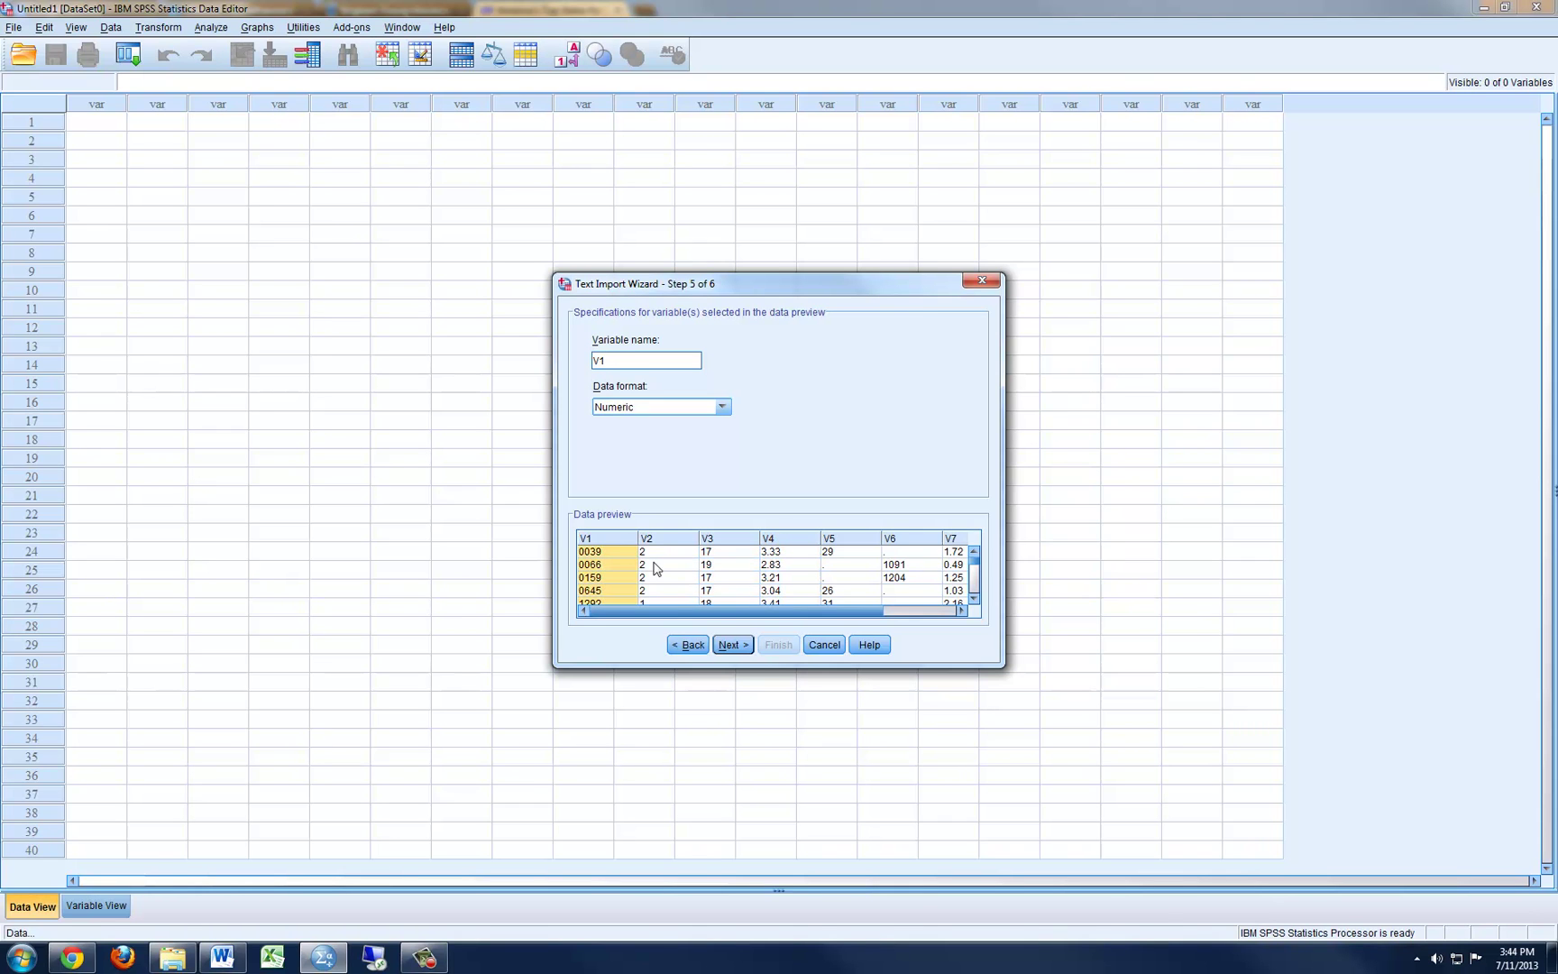
pyautogui.click(731, 645)
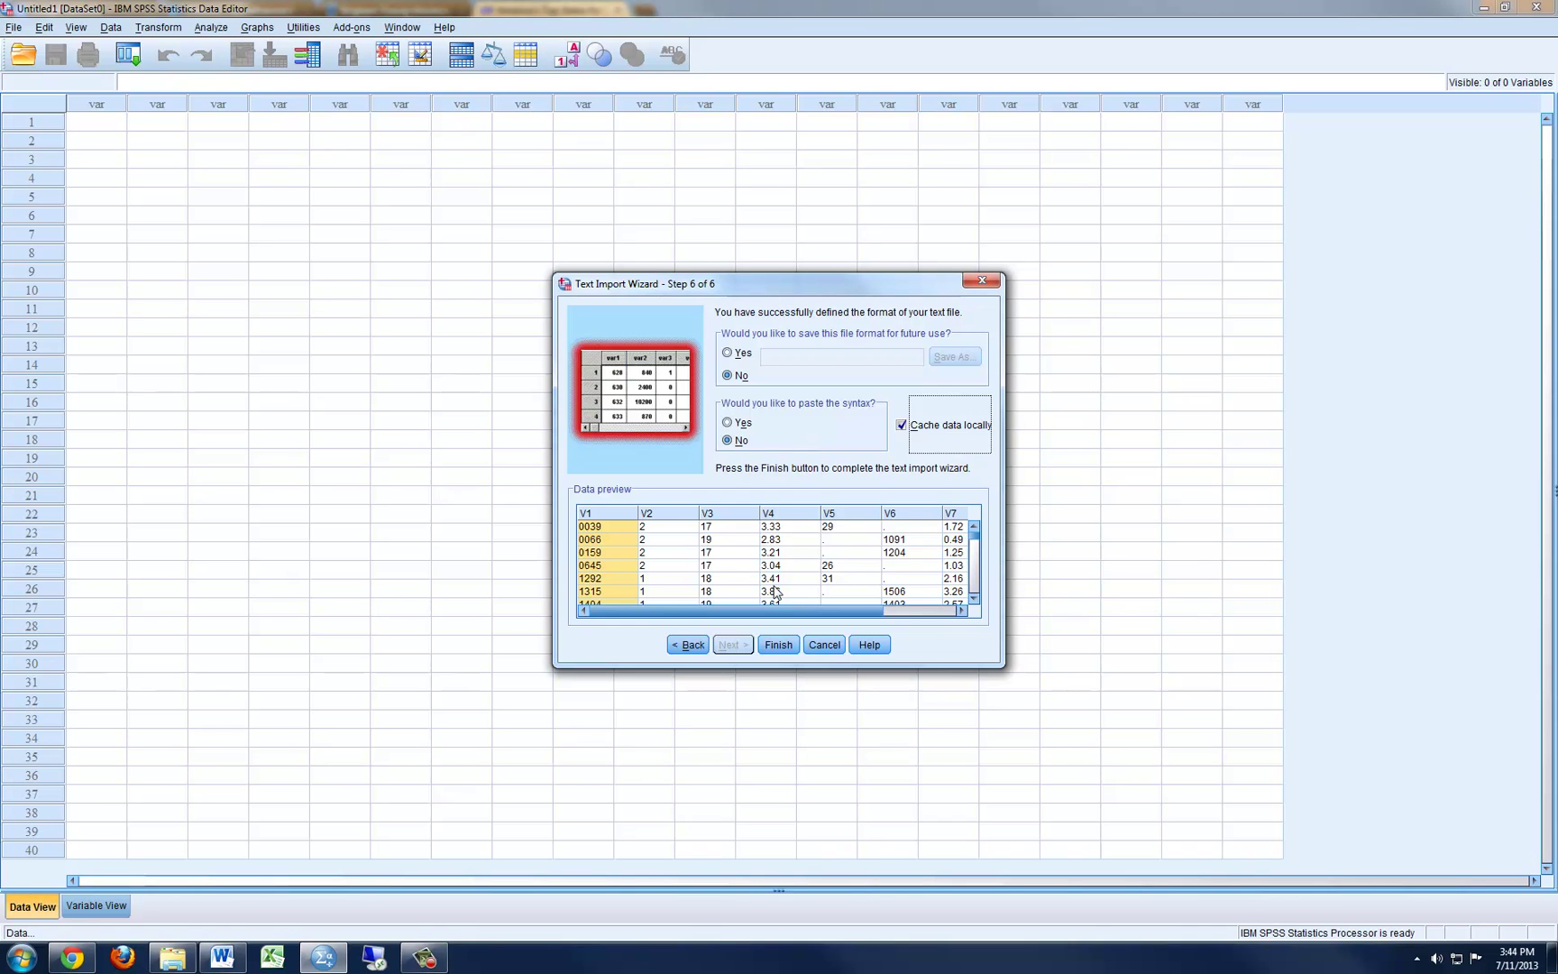
# Step: Finish the wizard to load entrance.txt as variables V1–V8
pyautogui.click(777, 645)
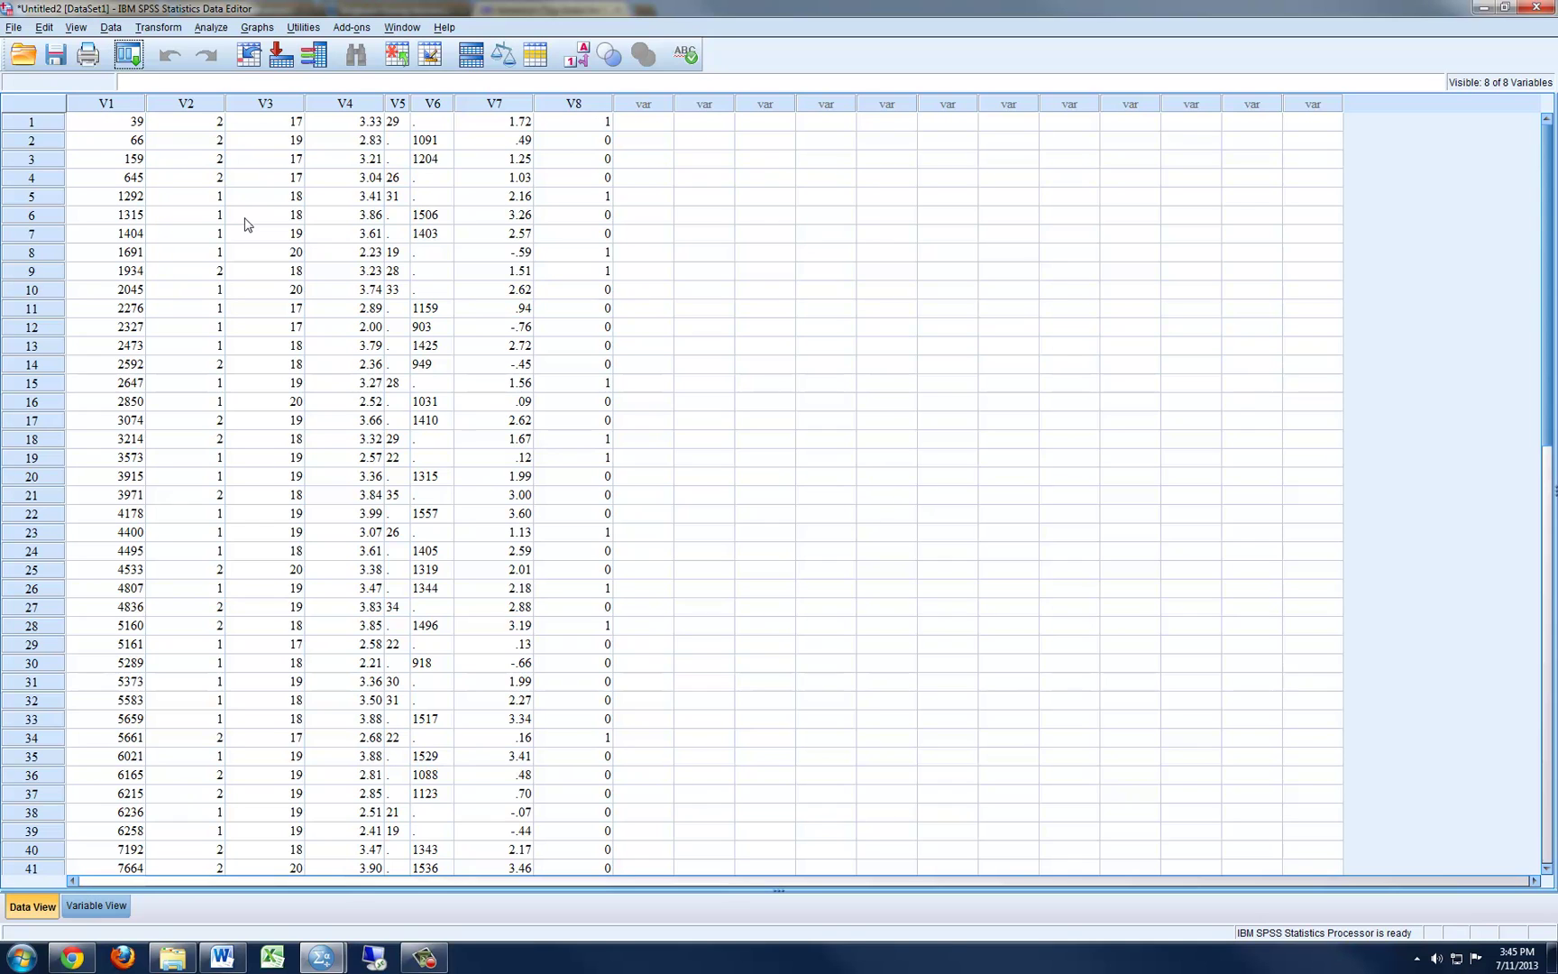
# Step: Open flavor2.csv with the file list filtered to Text (*.txt, *.dat, *.csv) files
pyautogui.click(15, 28)
pyautogui.moveTo(144, 67)
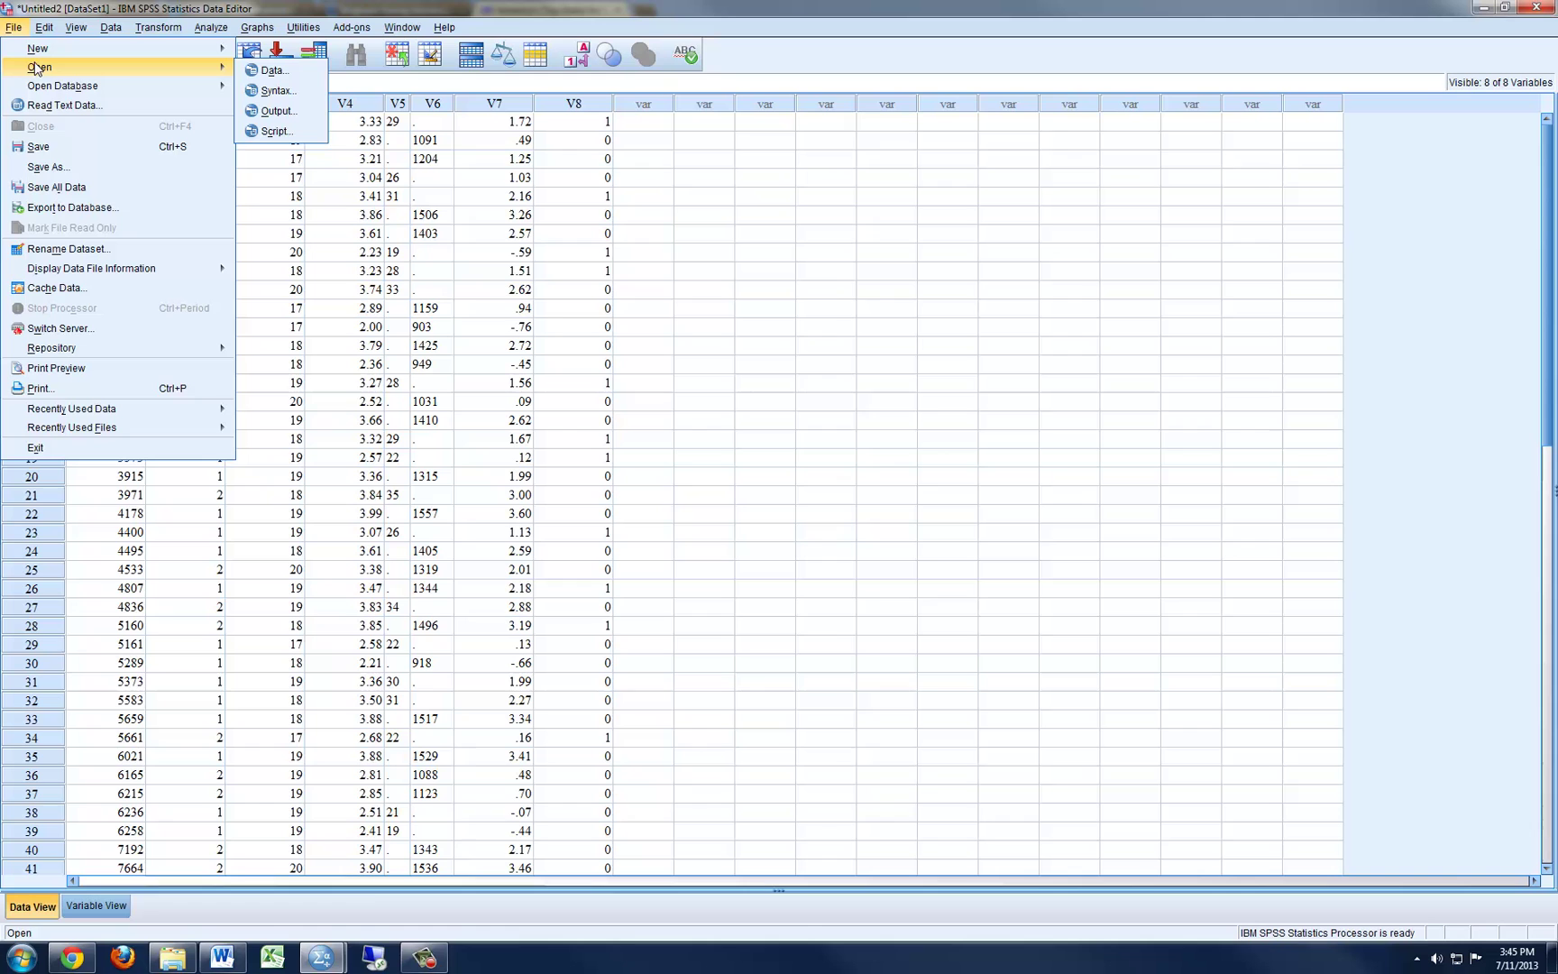
pyautogui.click(263, 72)
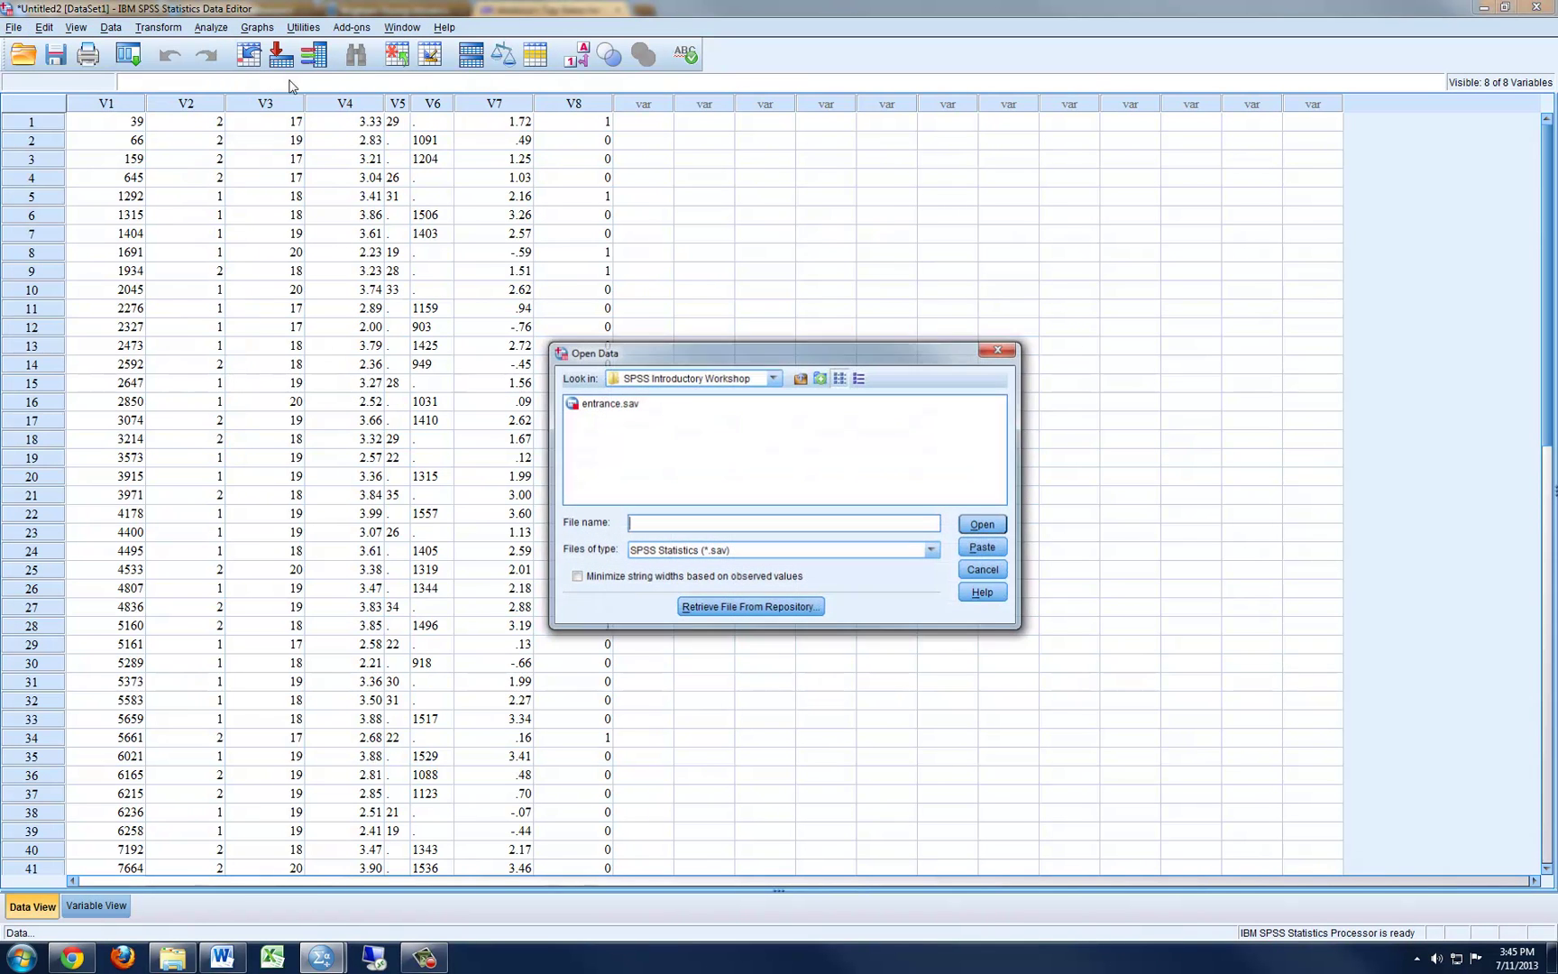
pyautogui.click(732, 551)
pyautogui.scroll(-1, 702, 620)
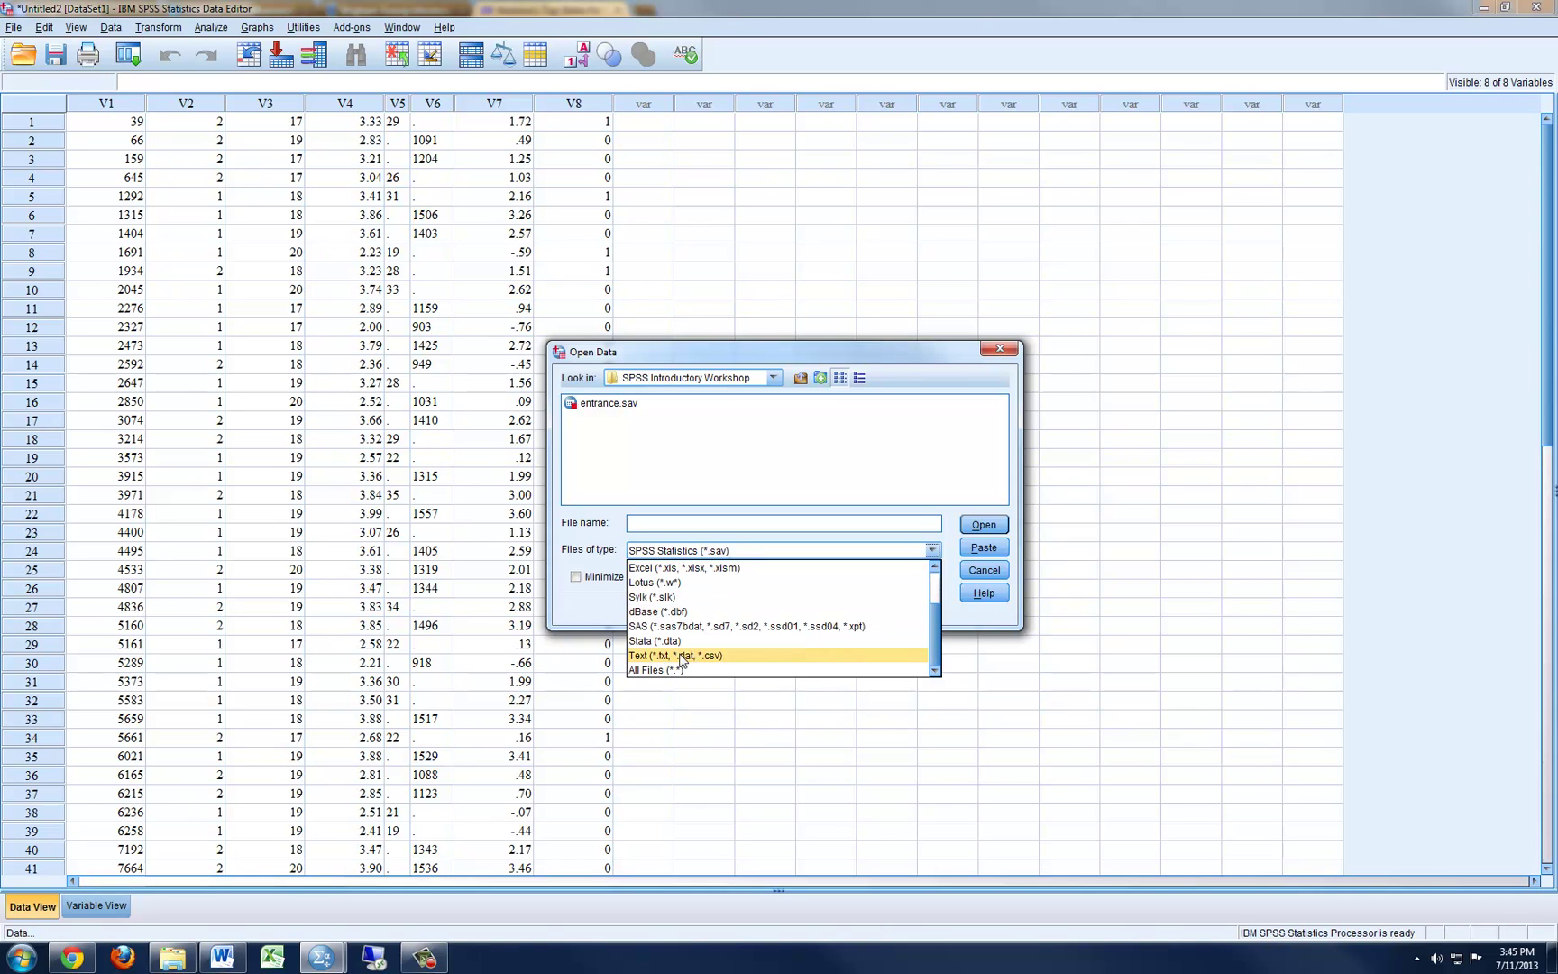
pyautogui.click(714, 657)
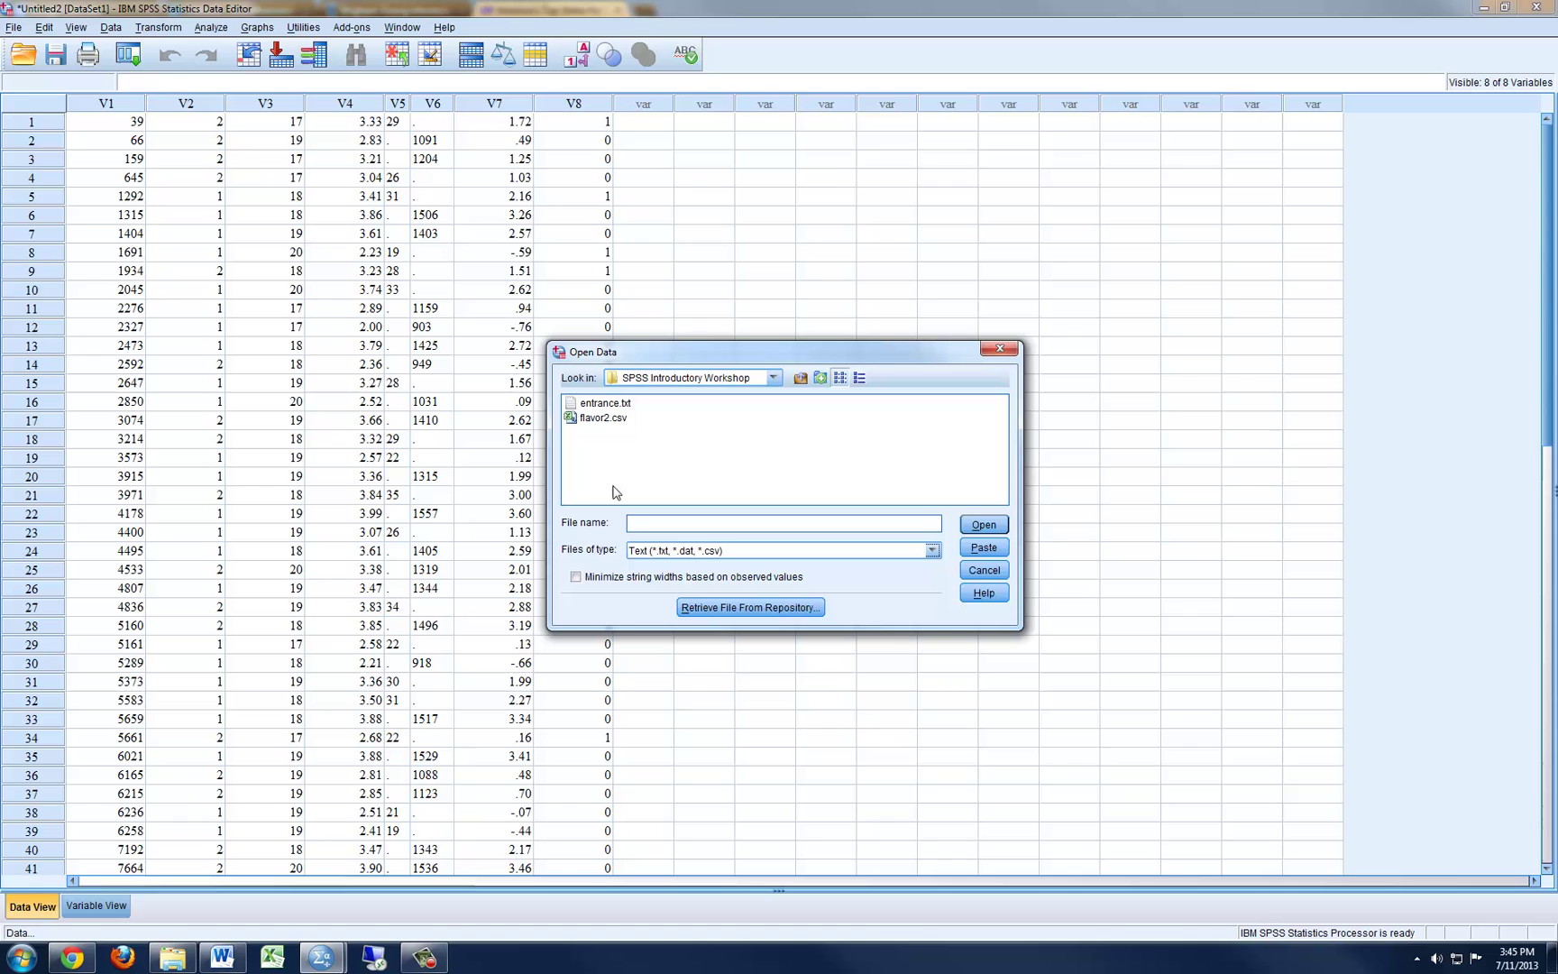
pyautogui.click(594, 420)
pyautogui.click(982, 523)
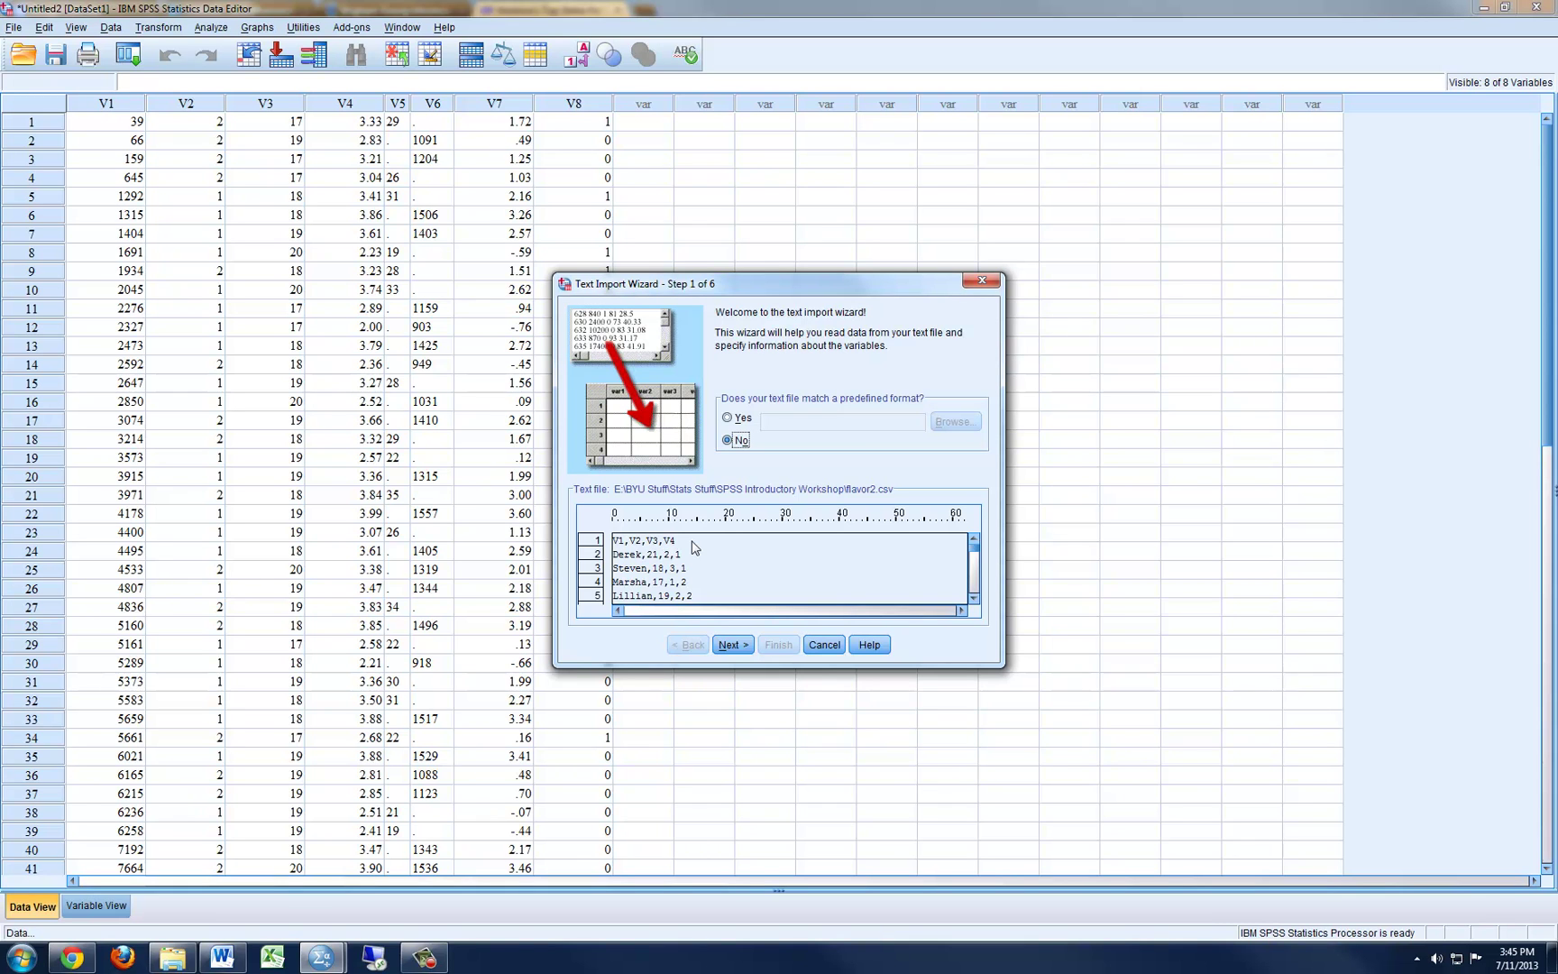
# Step: Mark the first row as variable names and advance to the delimiter choice
pyautogui.click(730, 643)
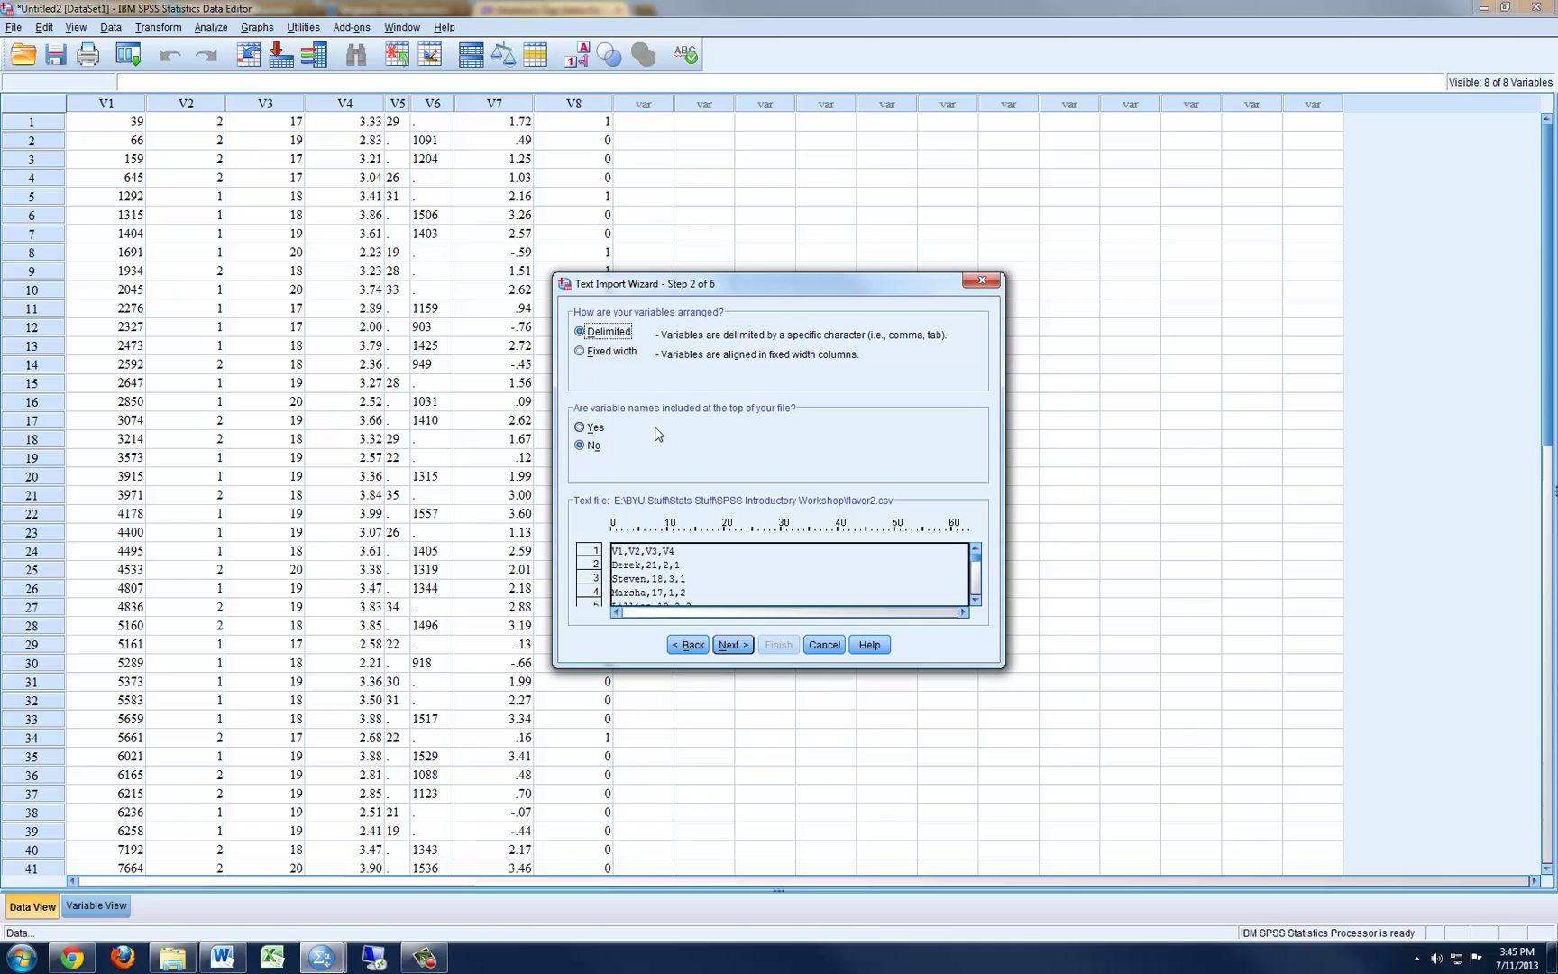
pyautogui.click(579, 429)
pyautogui.click(741, 645)
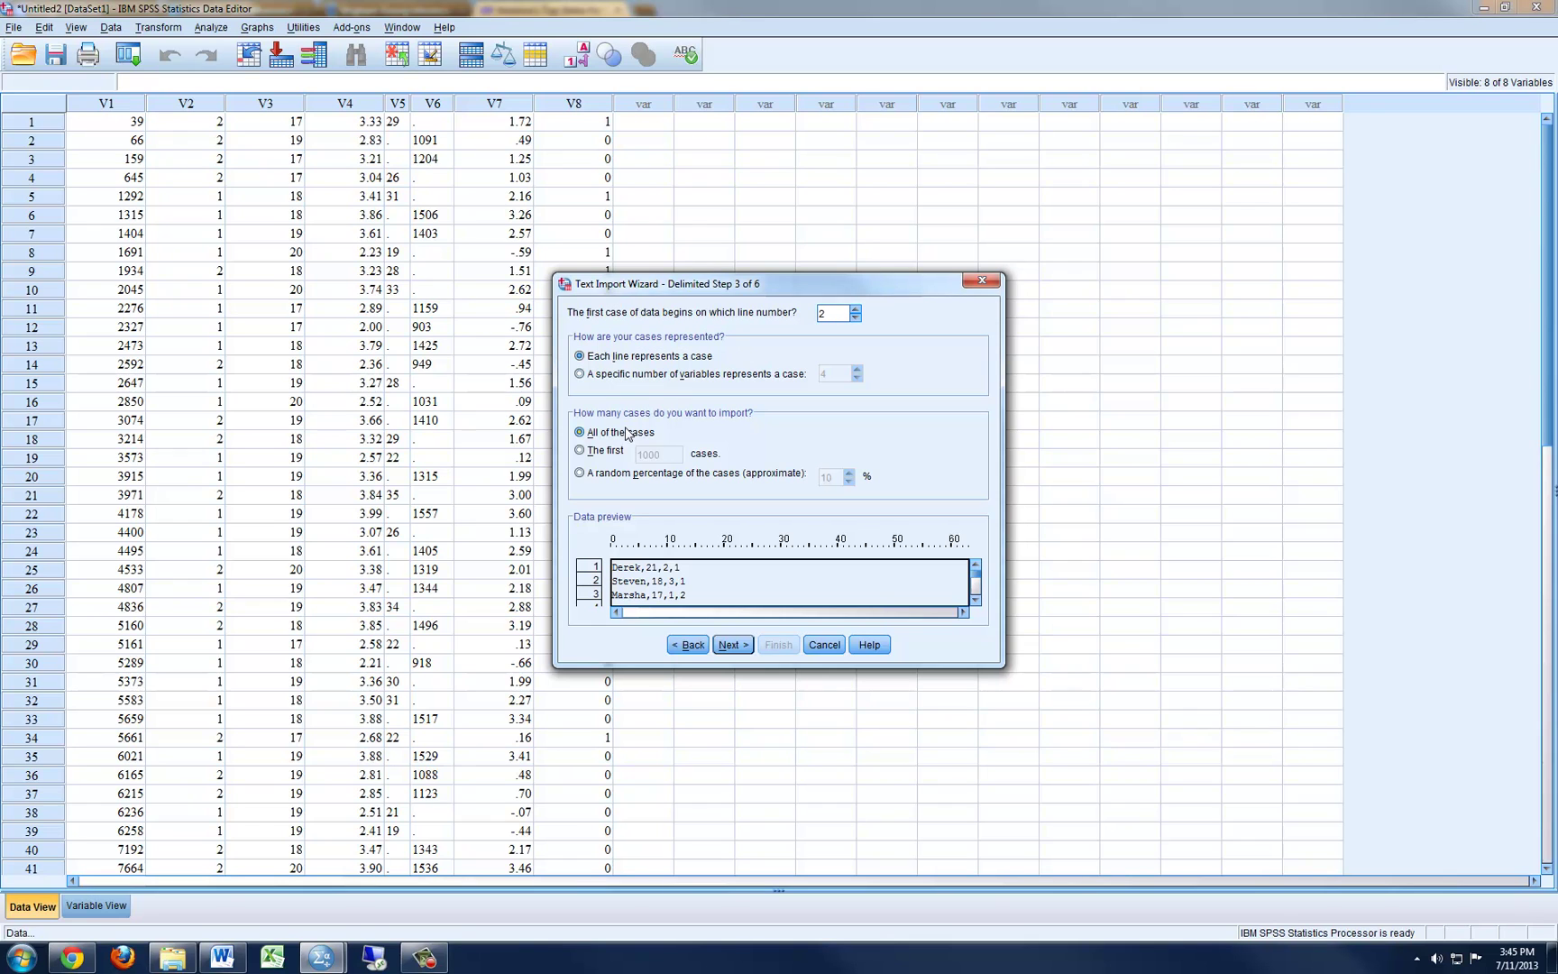
pyautogui.click(731, 643)
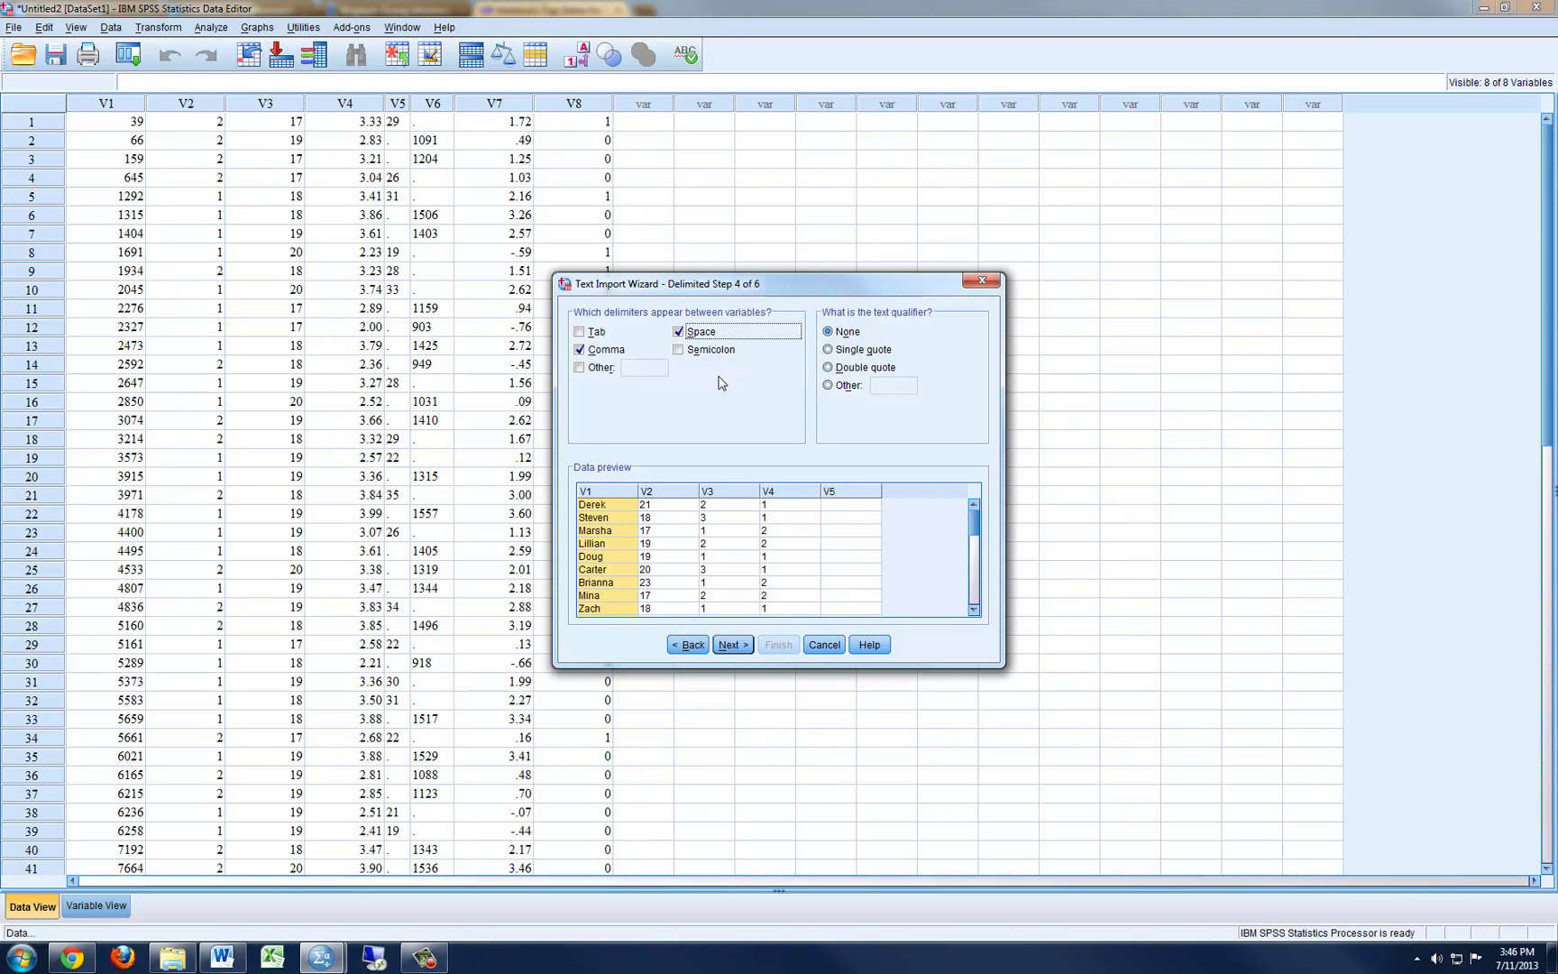
# Step: Make comma the only delimiter and finish importing flavor2.csv into V1–V4
pyautogui.click(679, 331)
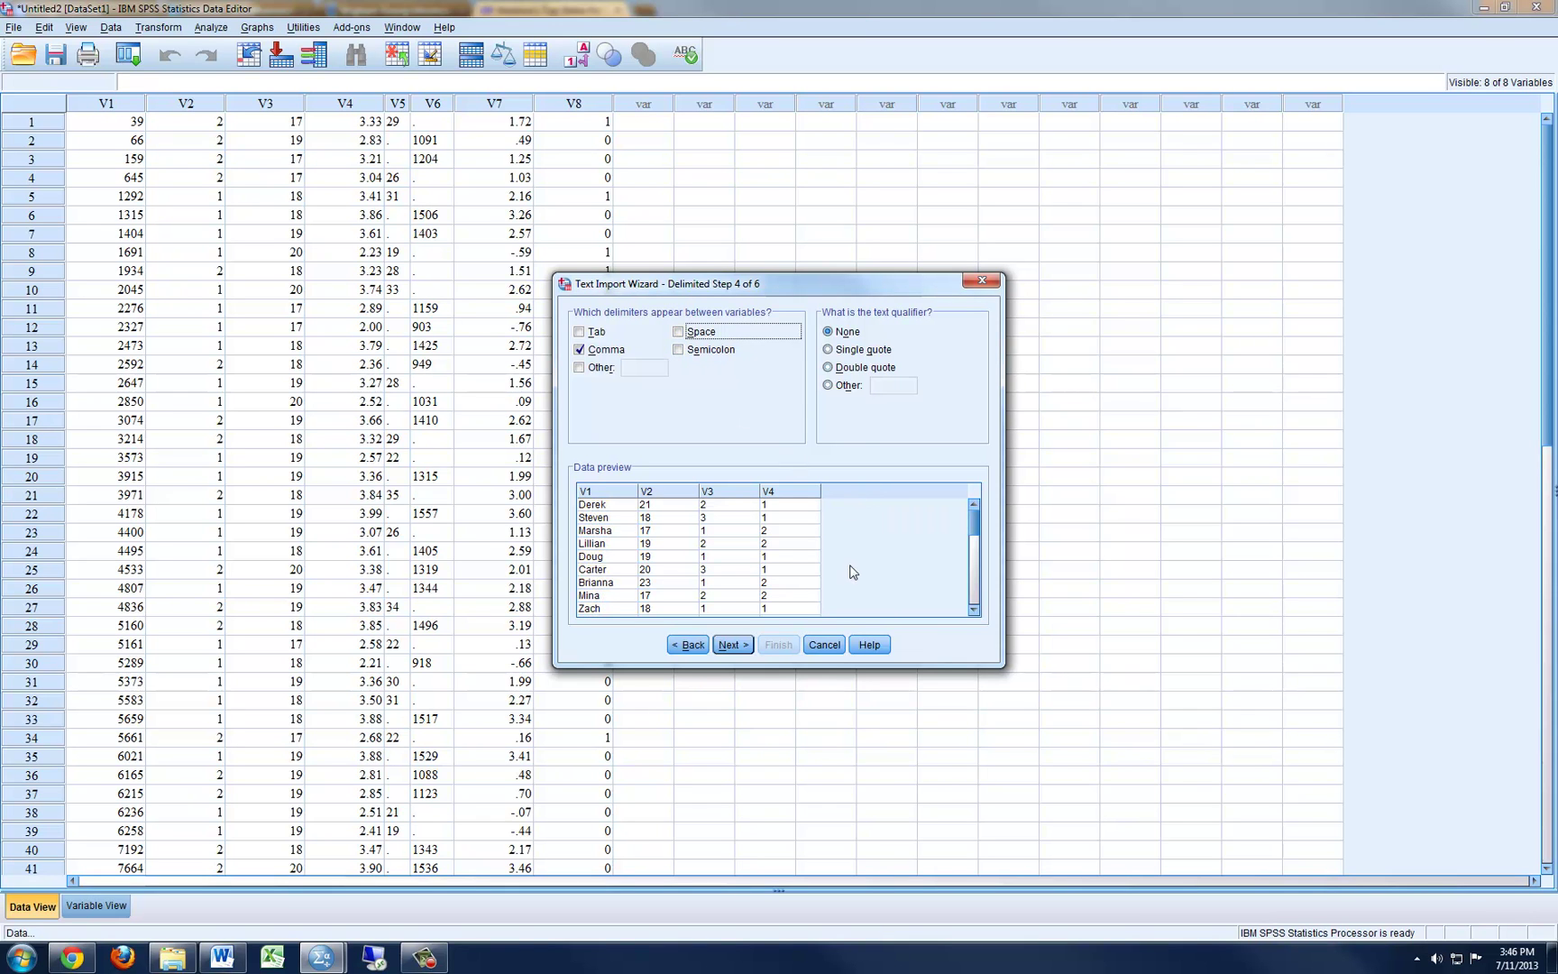
pyautogui.click(730, 645)
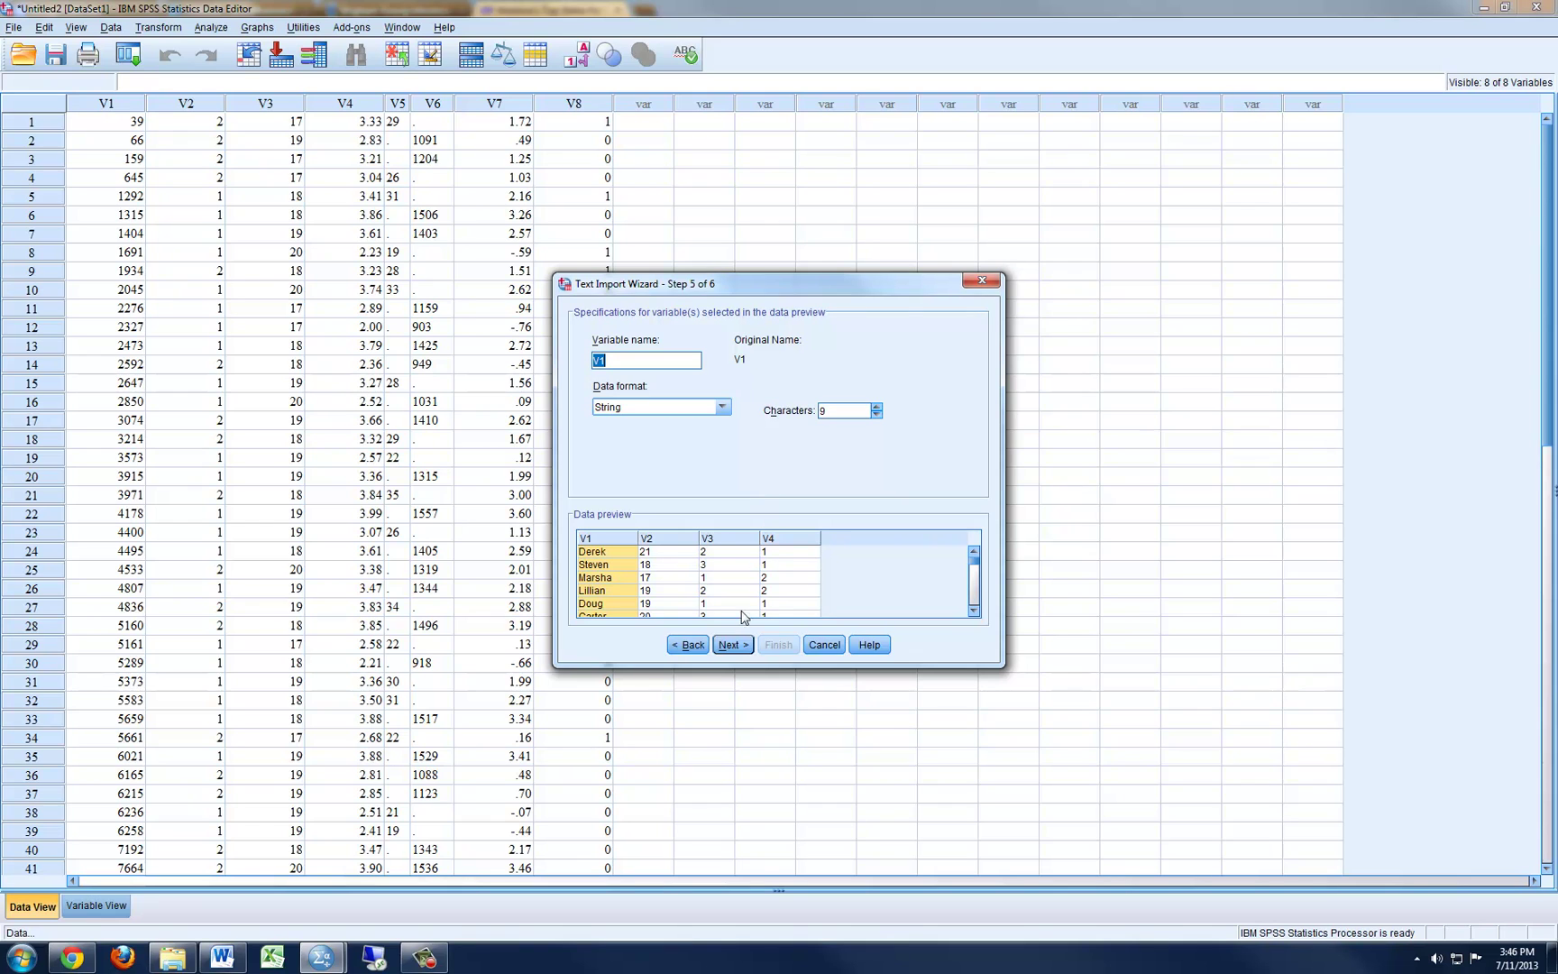
pyautogui.click(732, 645)
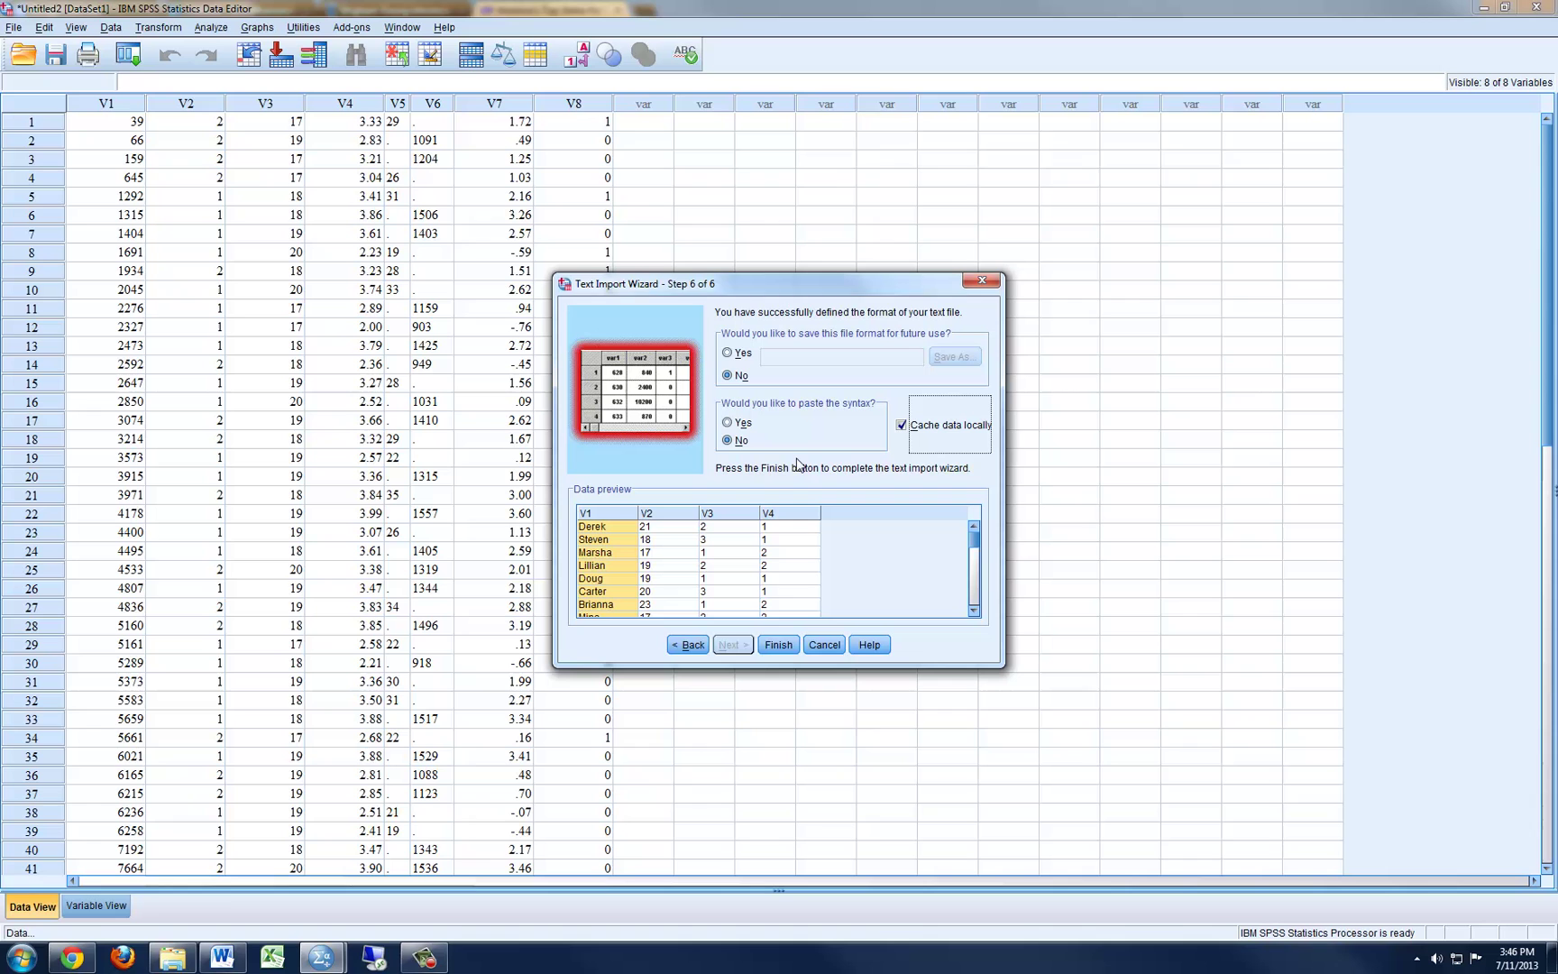
pyautogui.click(782, 649)
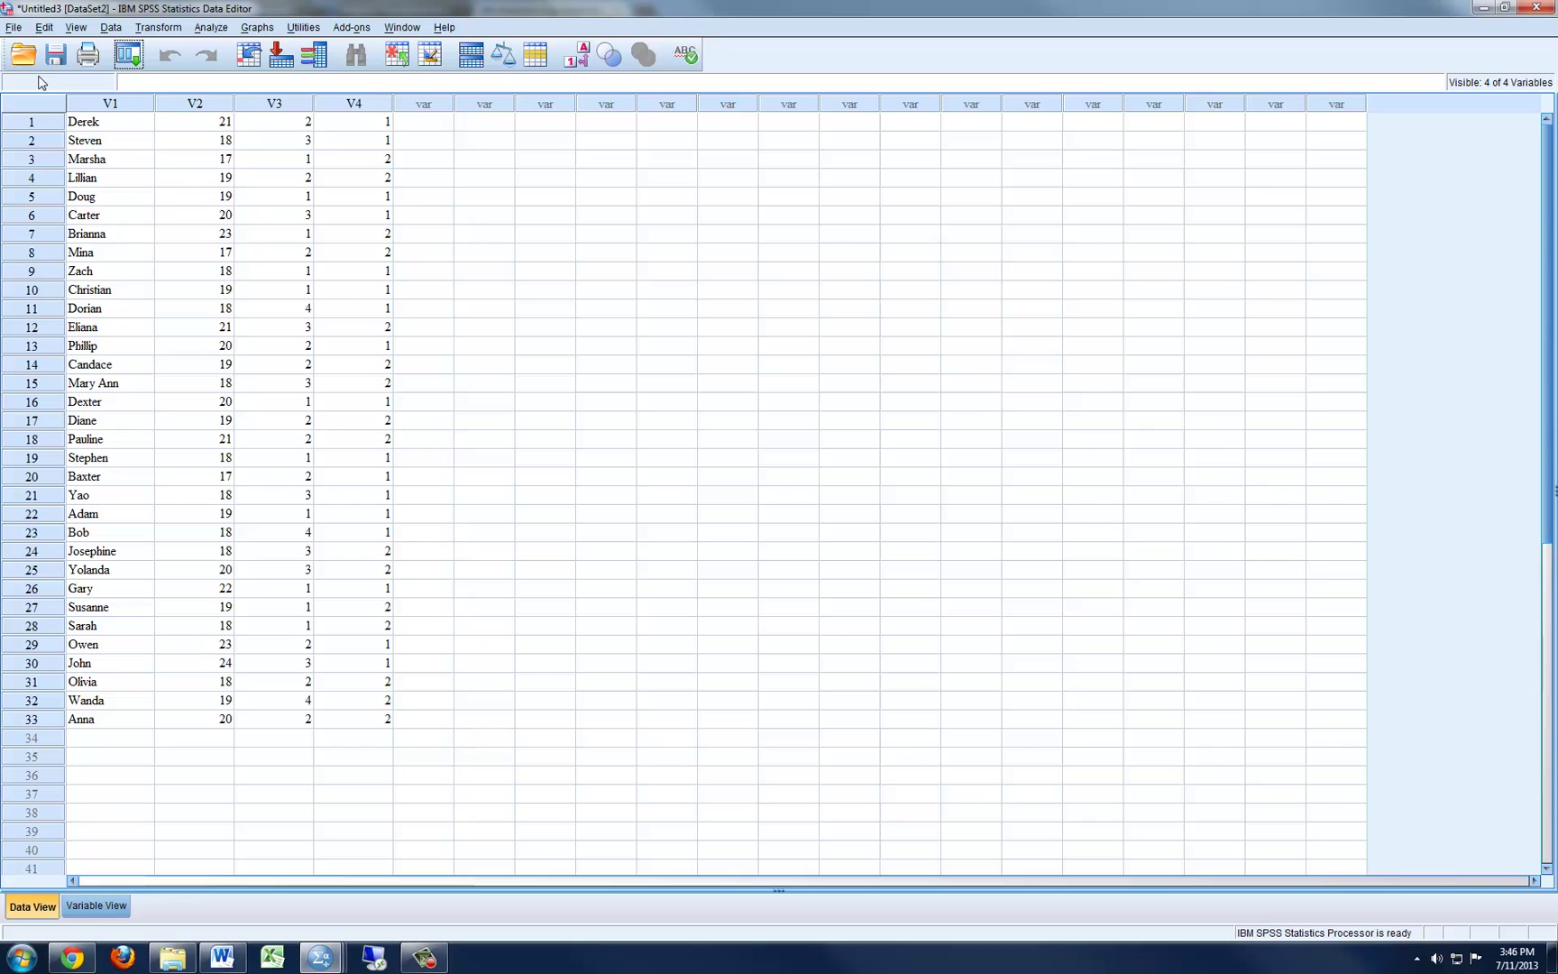
# Step: Open flavor2.xlsx with the file list filtered to Excel workbooks
pyautogui.click(14, 27)
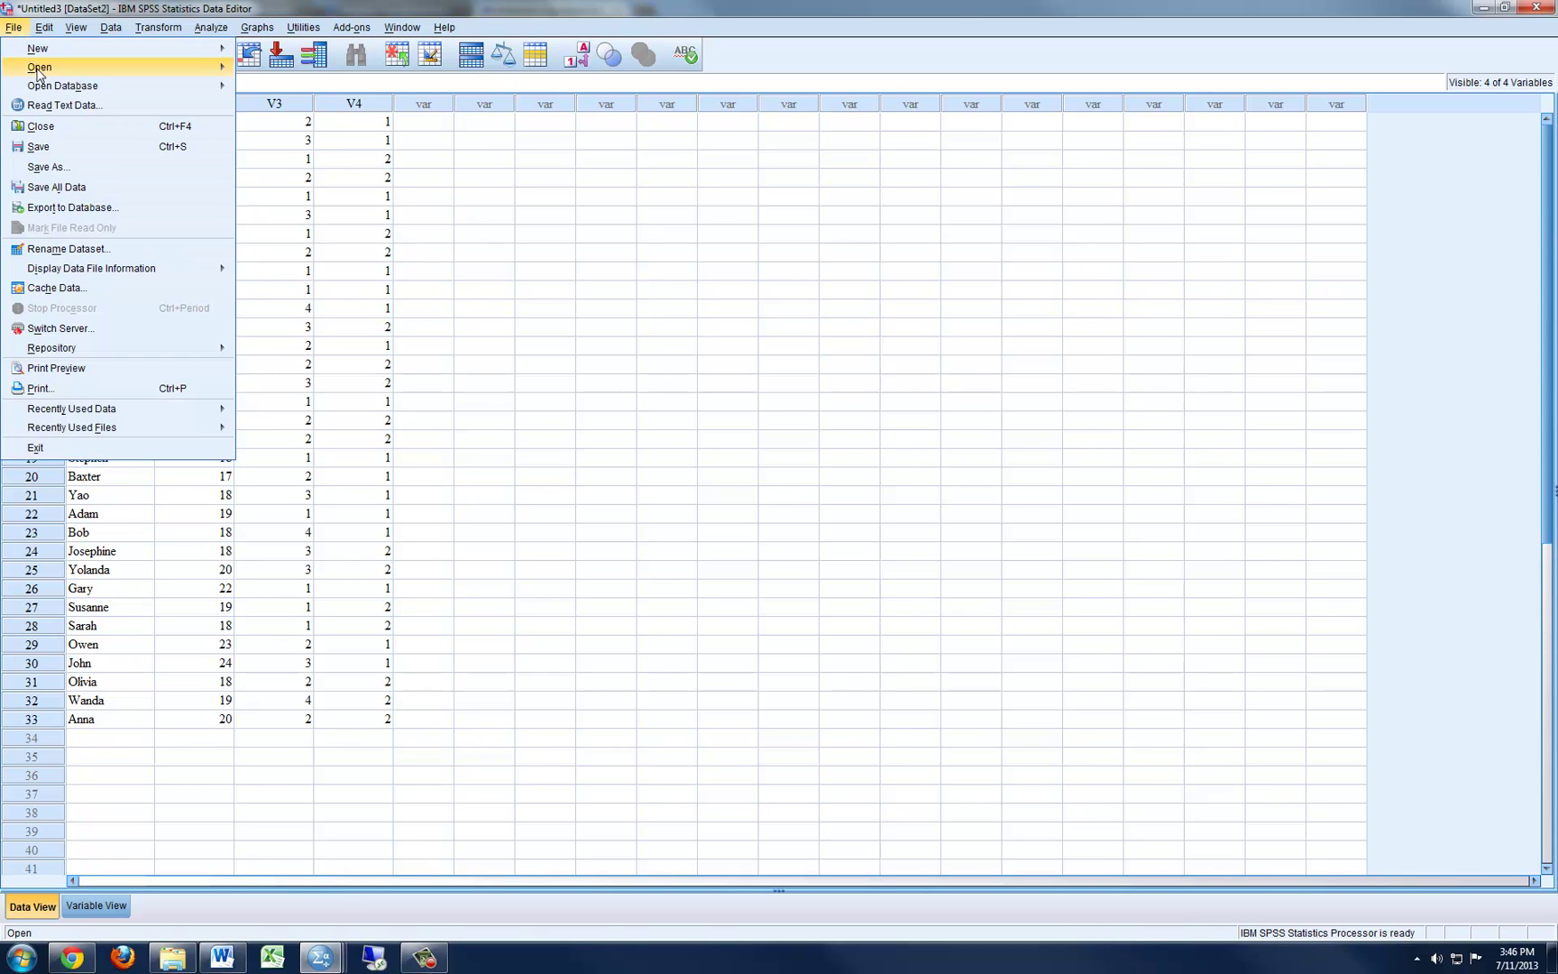
pyautogui.moveTo(164, 75)
pyautogui.click(255, 71)
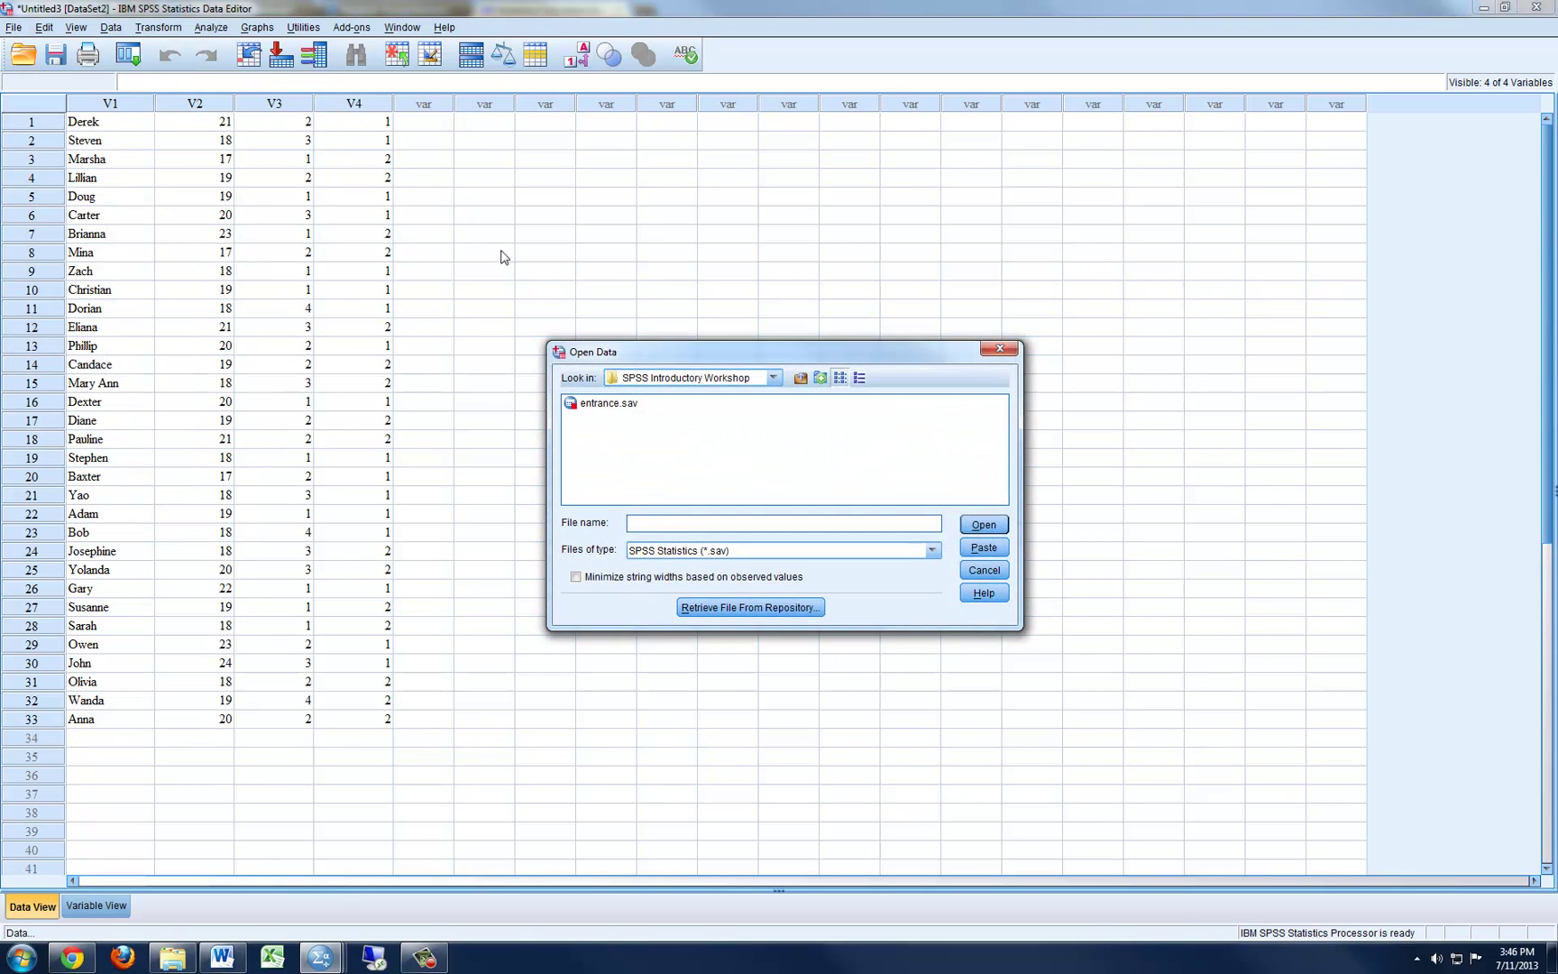
pyautogui.click(687, 552)
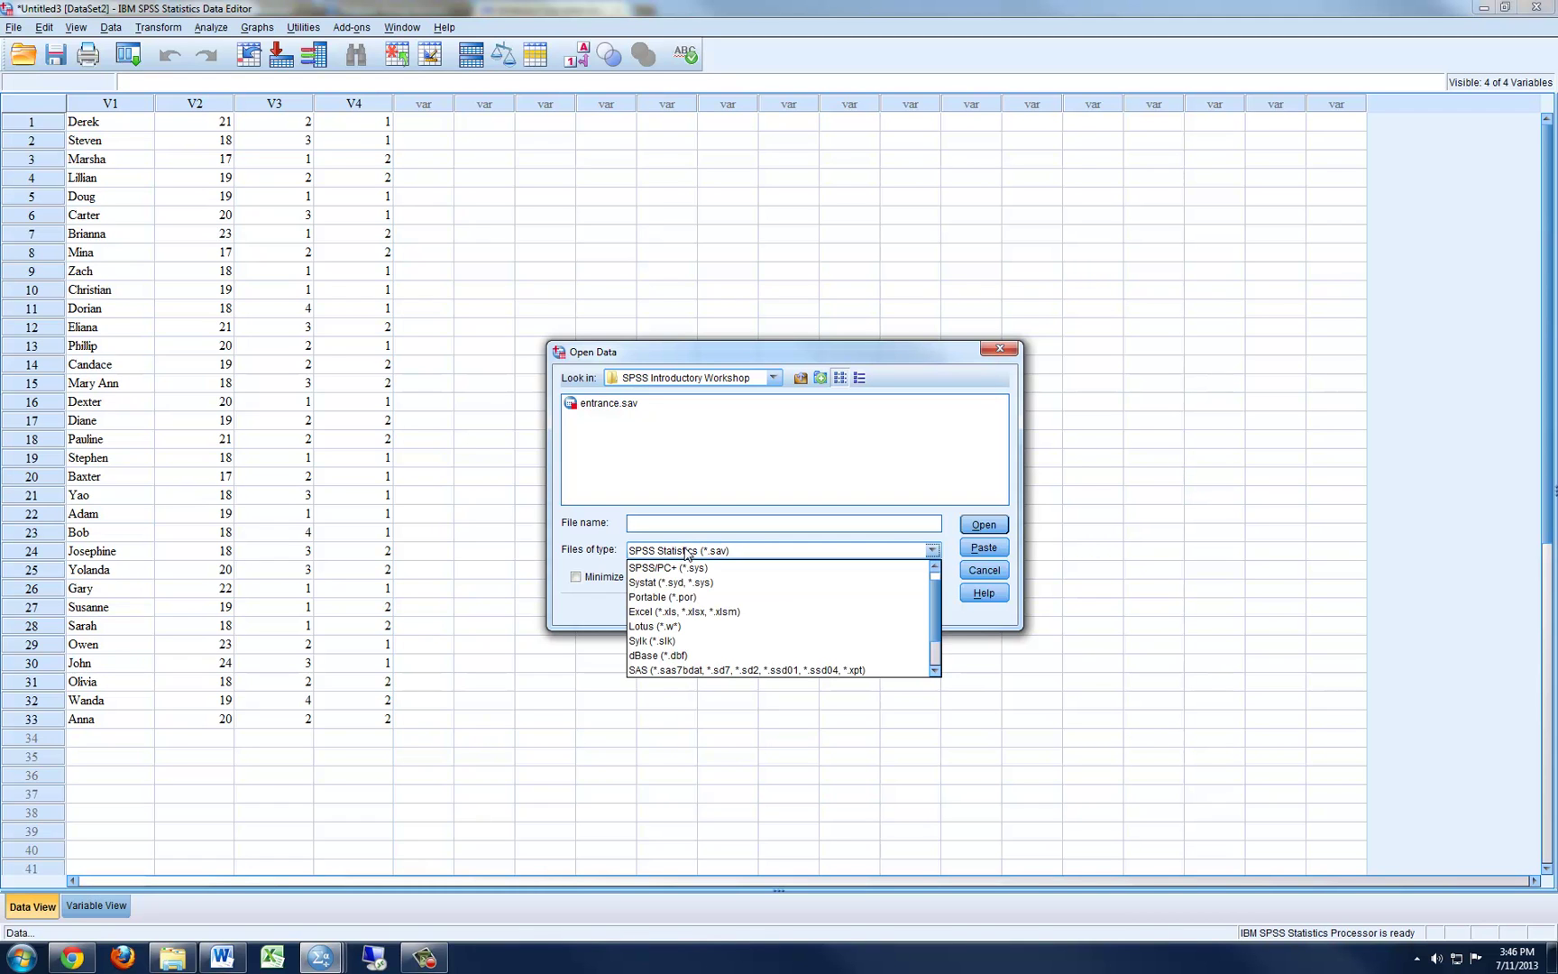
pyautogui.click(679, 611)
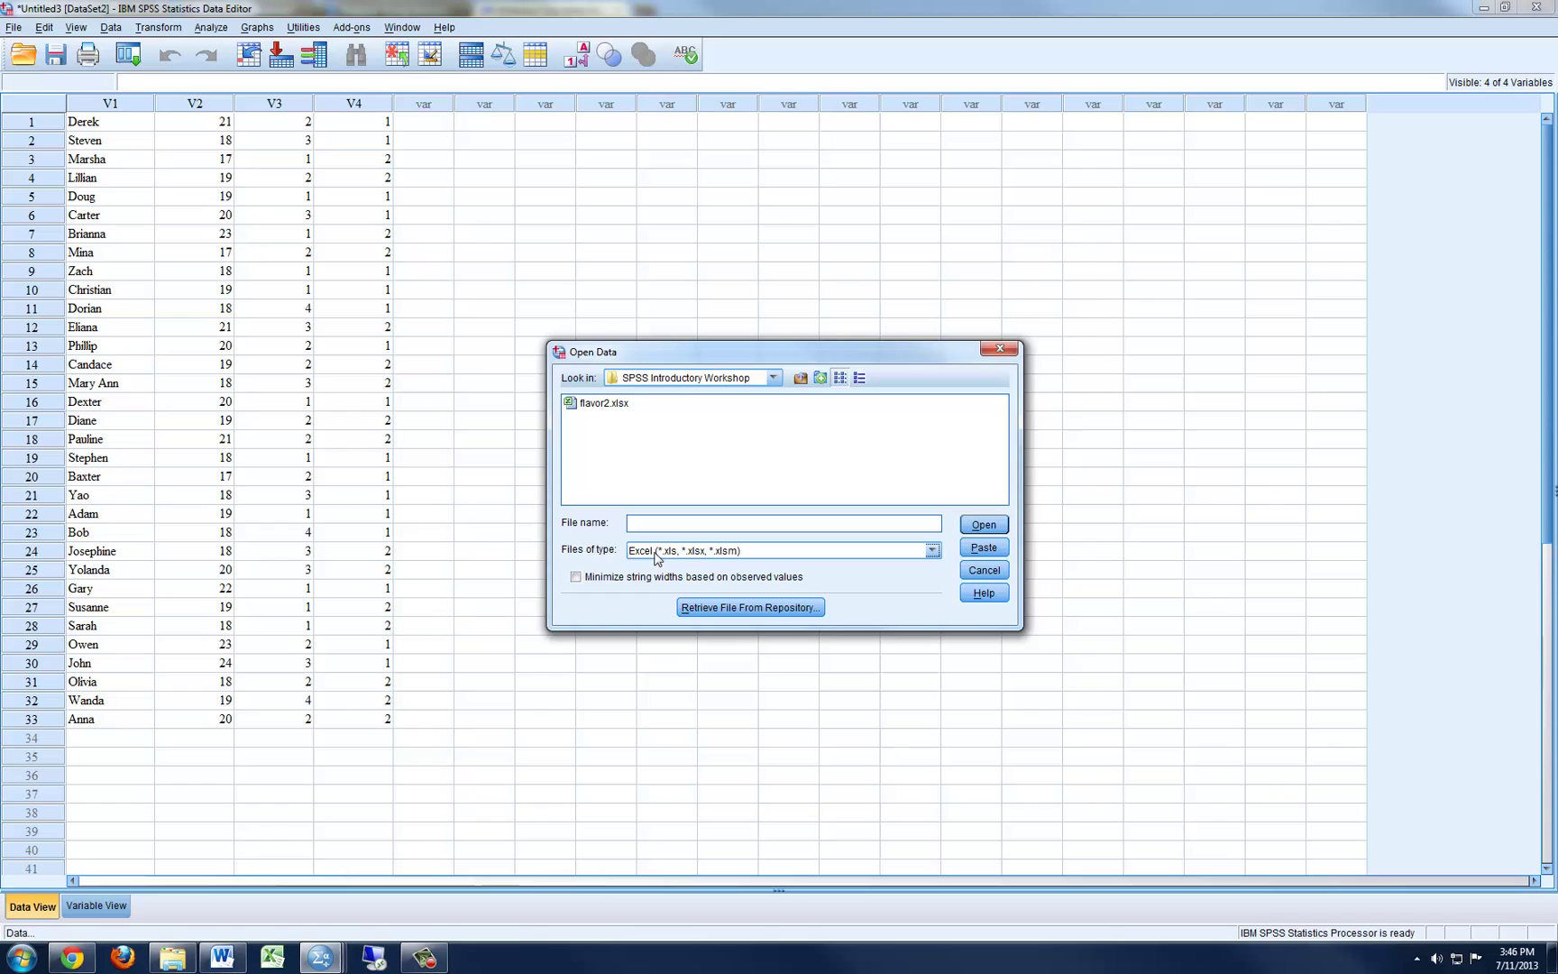
pyautogui.click(604, 403)
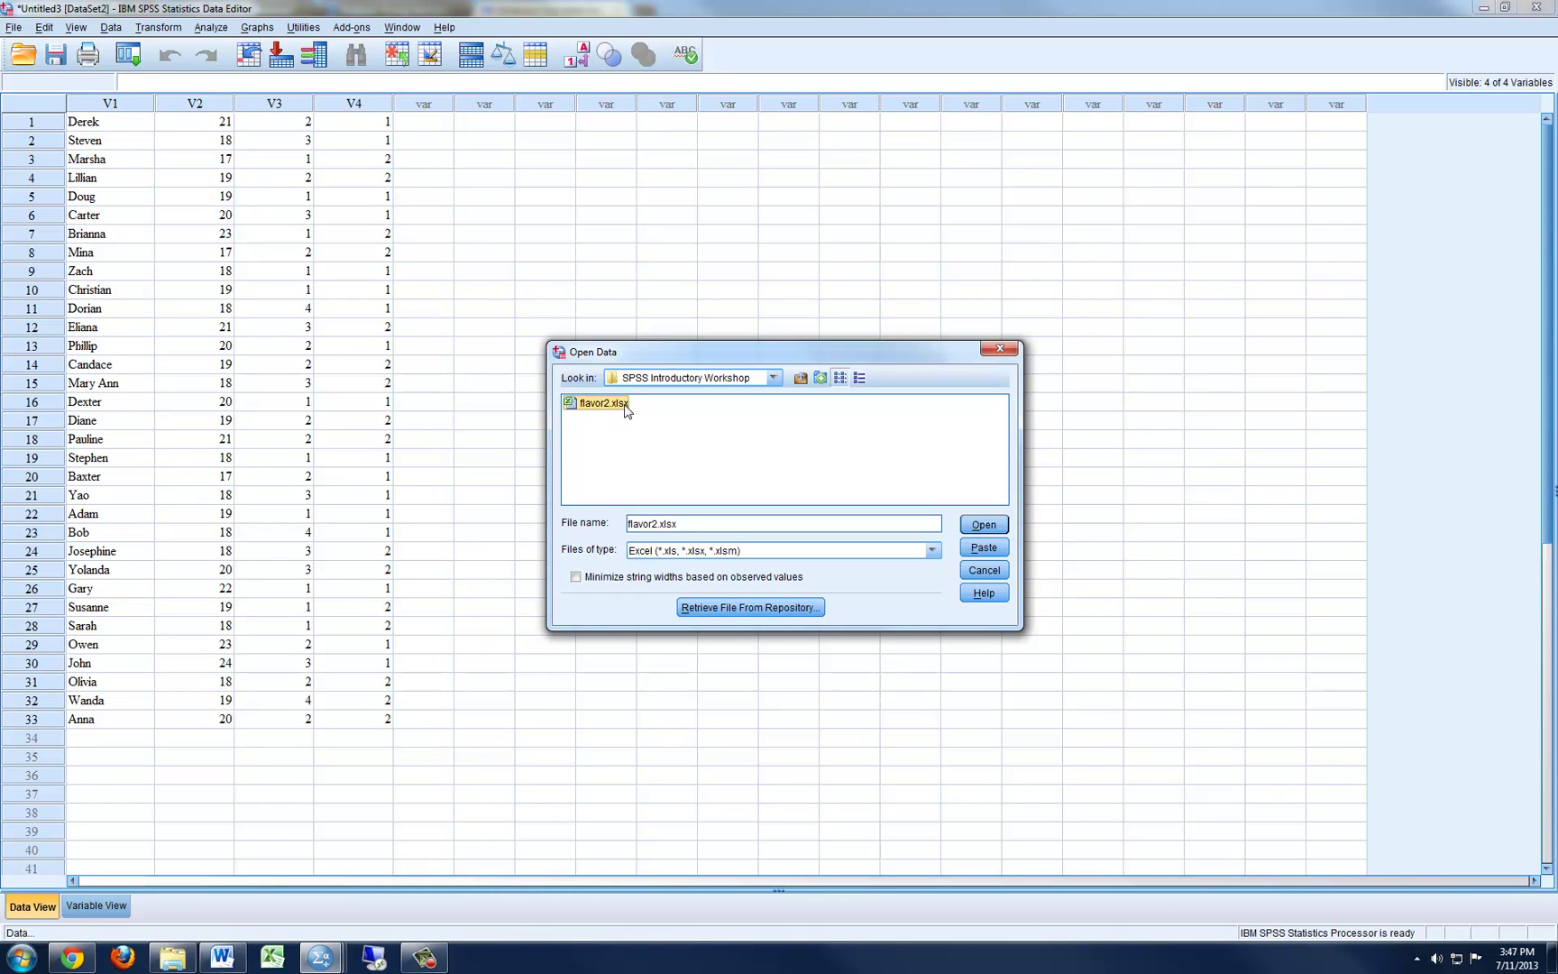
pyautogui.click(985, 524)
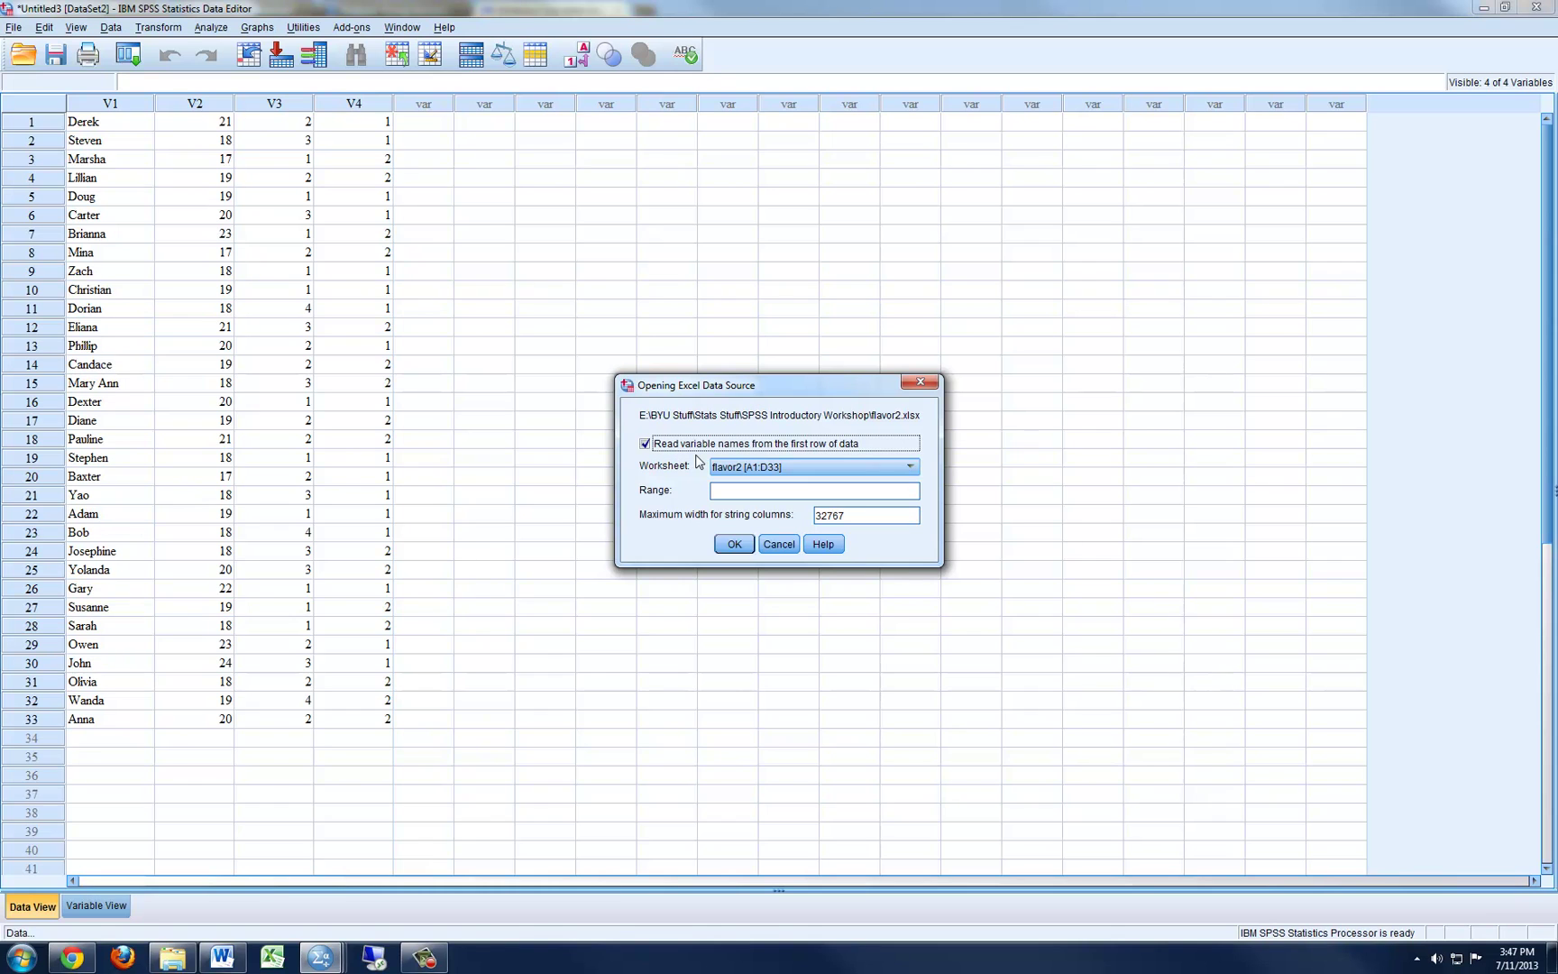
# Step: Load the workbook without reading variable names from the first row
pyautogui.click(644, 443)
pyautogui.click(735, 544)
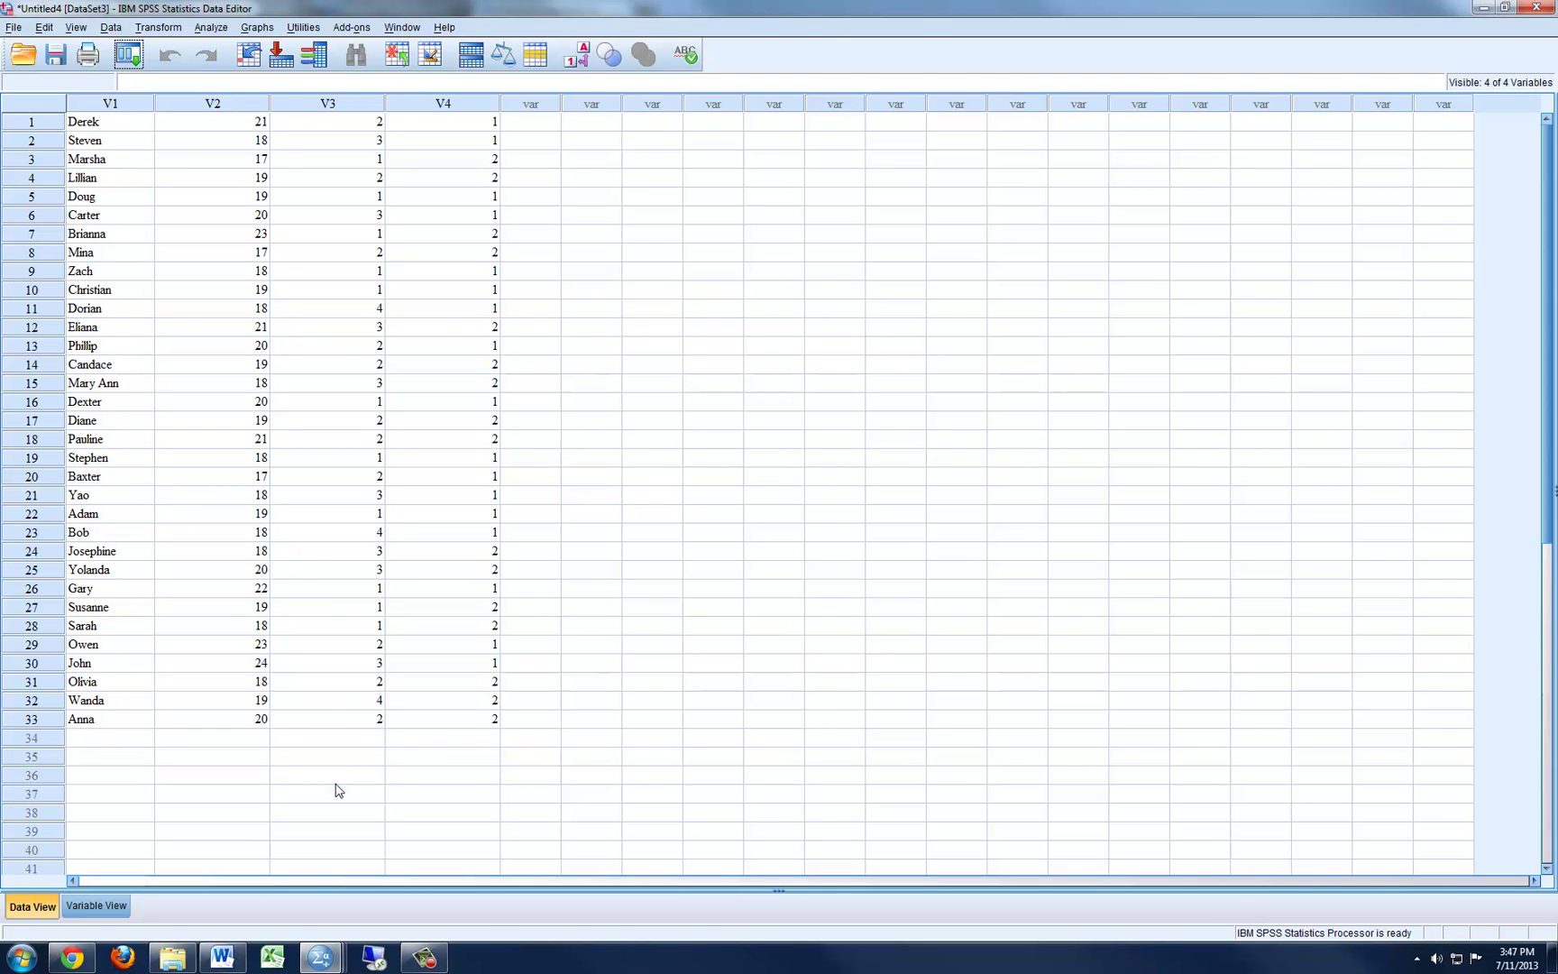
pyautogui.click(363, 664)
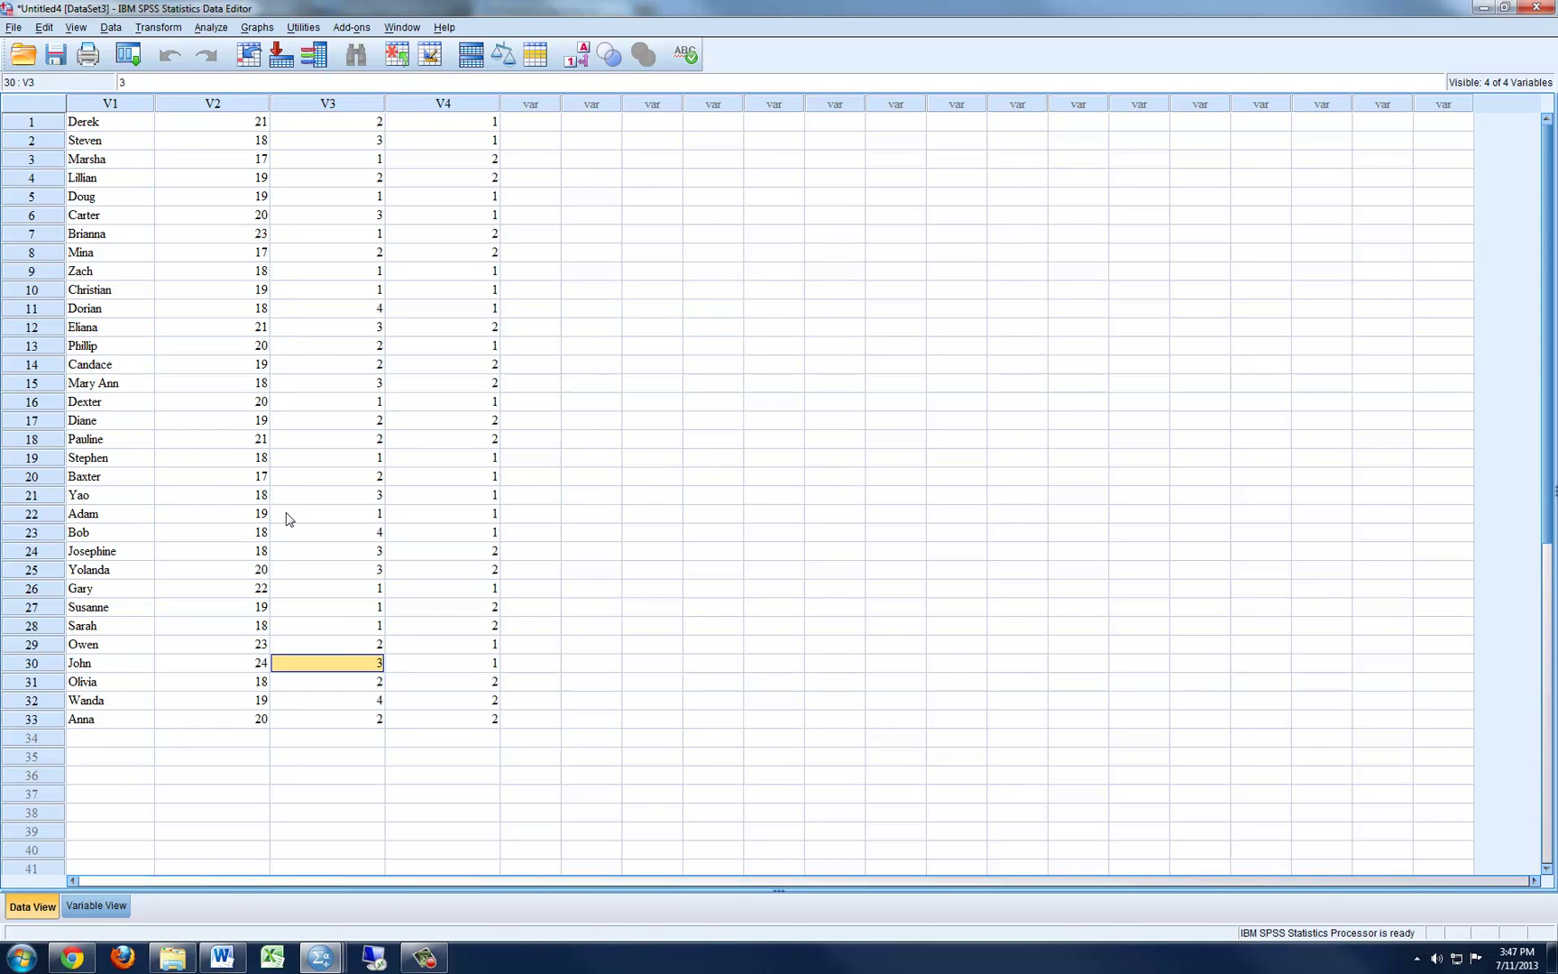
# Step: Open Entrance.dta with the file list filtered to Stata (*.dta) files
pyautogui.click(13, 28)
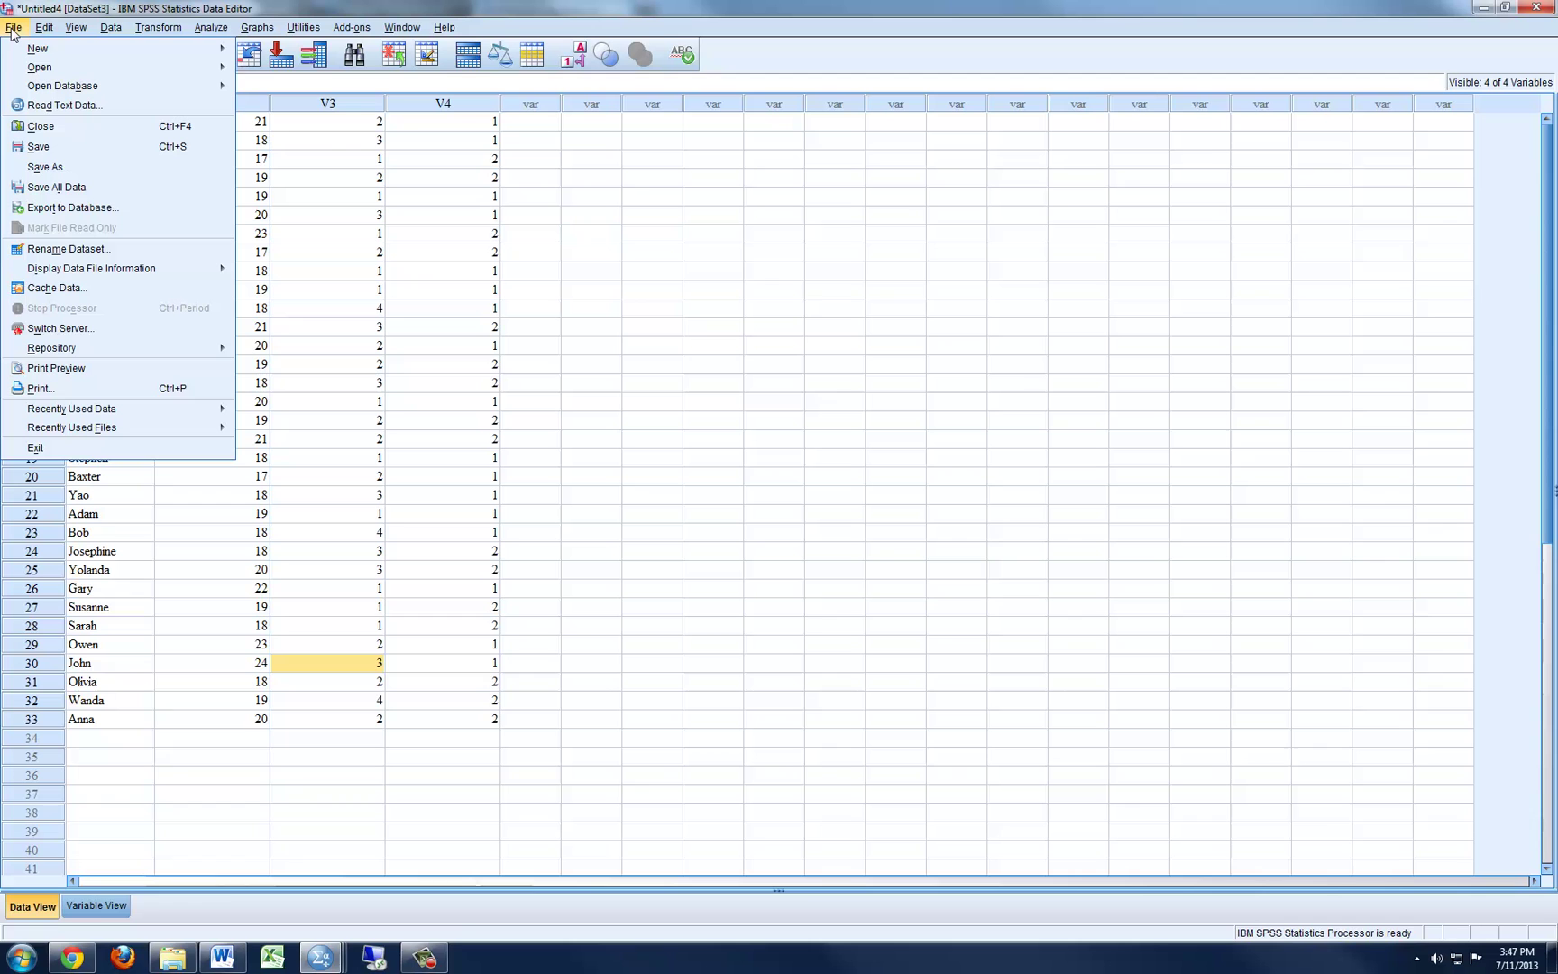
pyautogui.moveTo(120, 71)
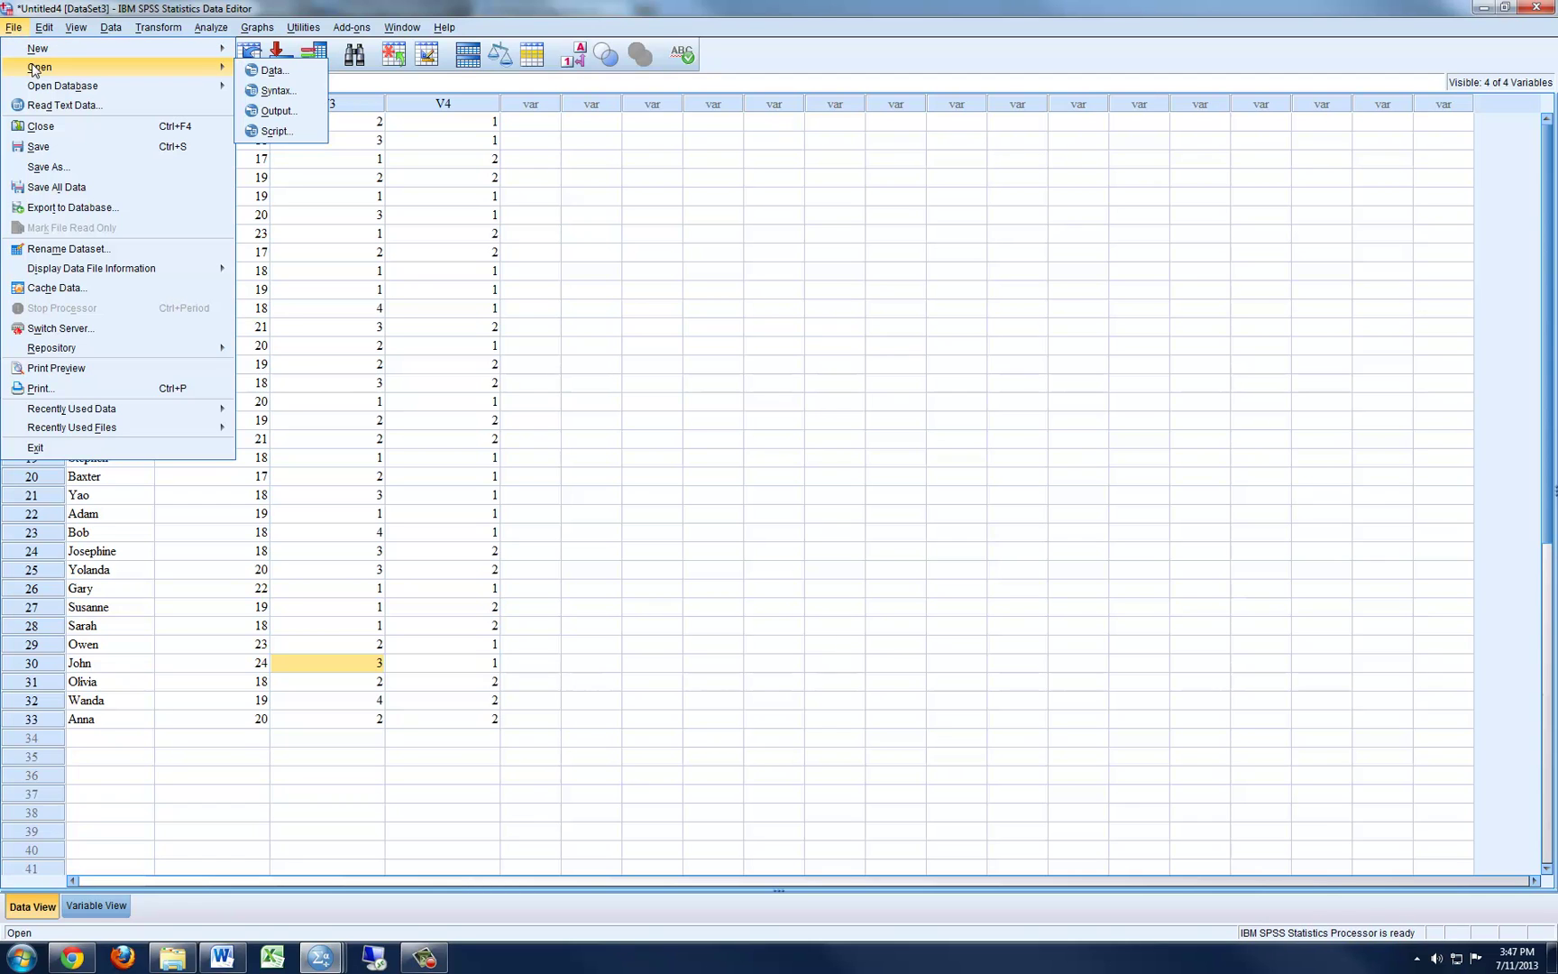
pyautogui.click(273, 70)
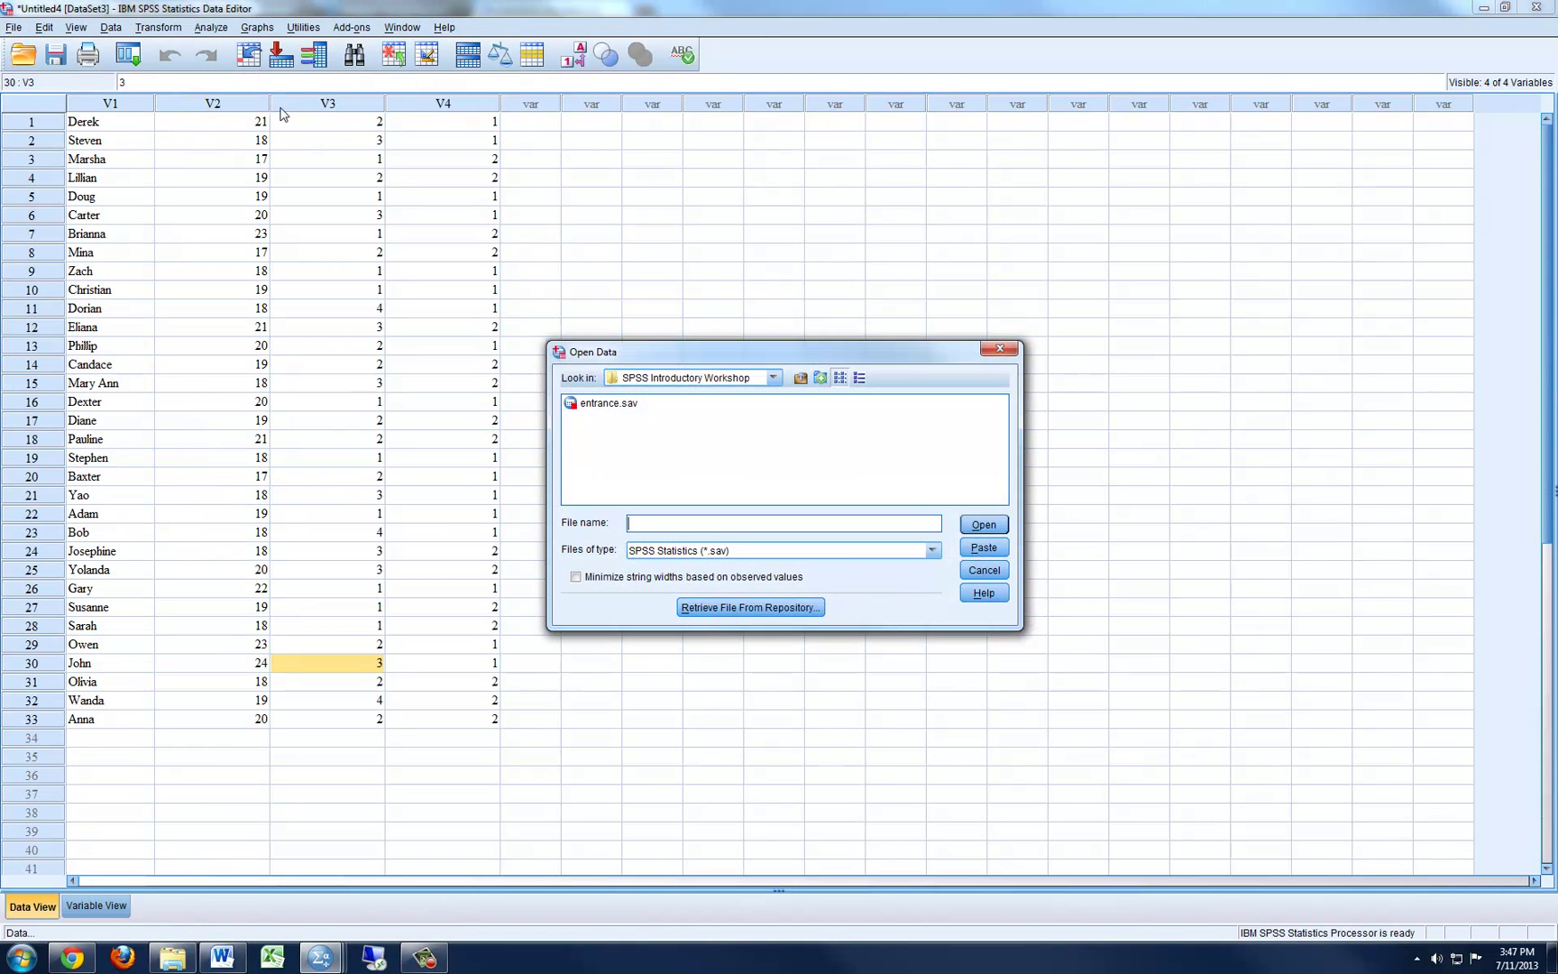
pyautogui.click(851, 552)
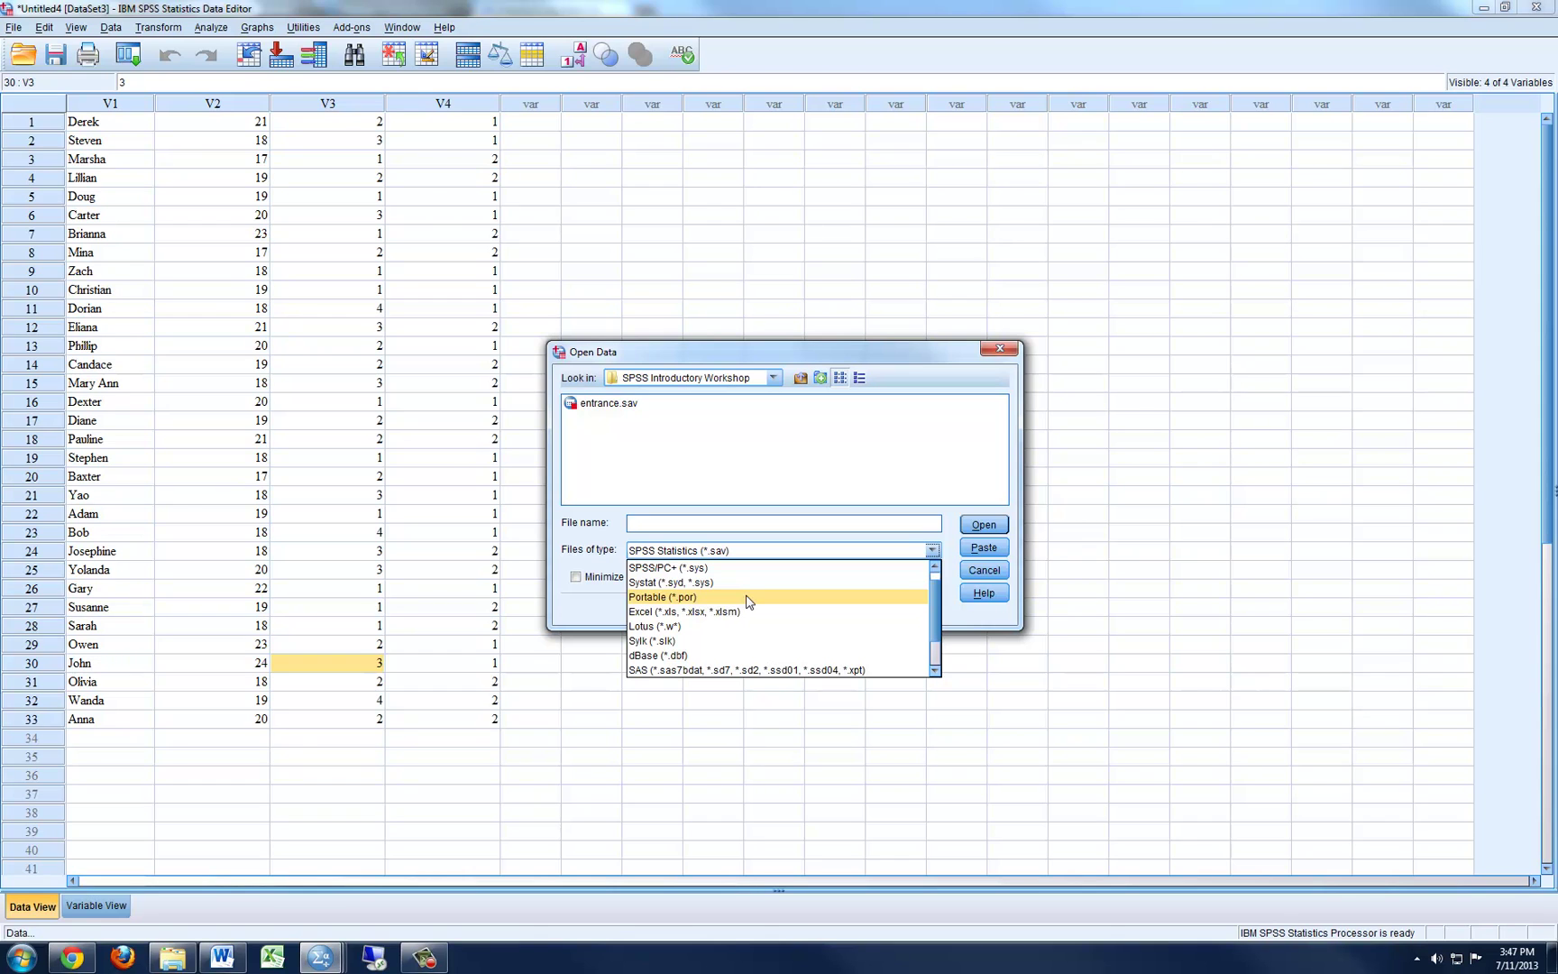
pyautogui.scroll(-1, 748, 602)
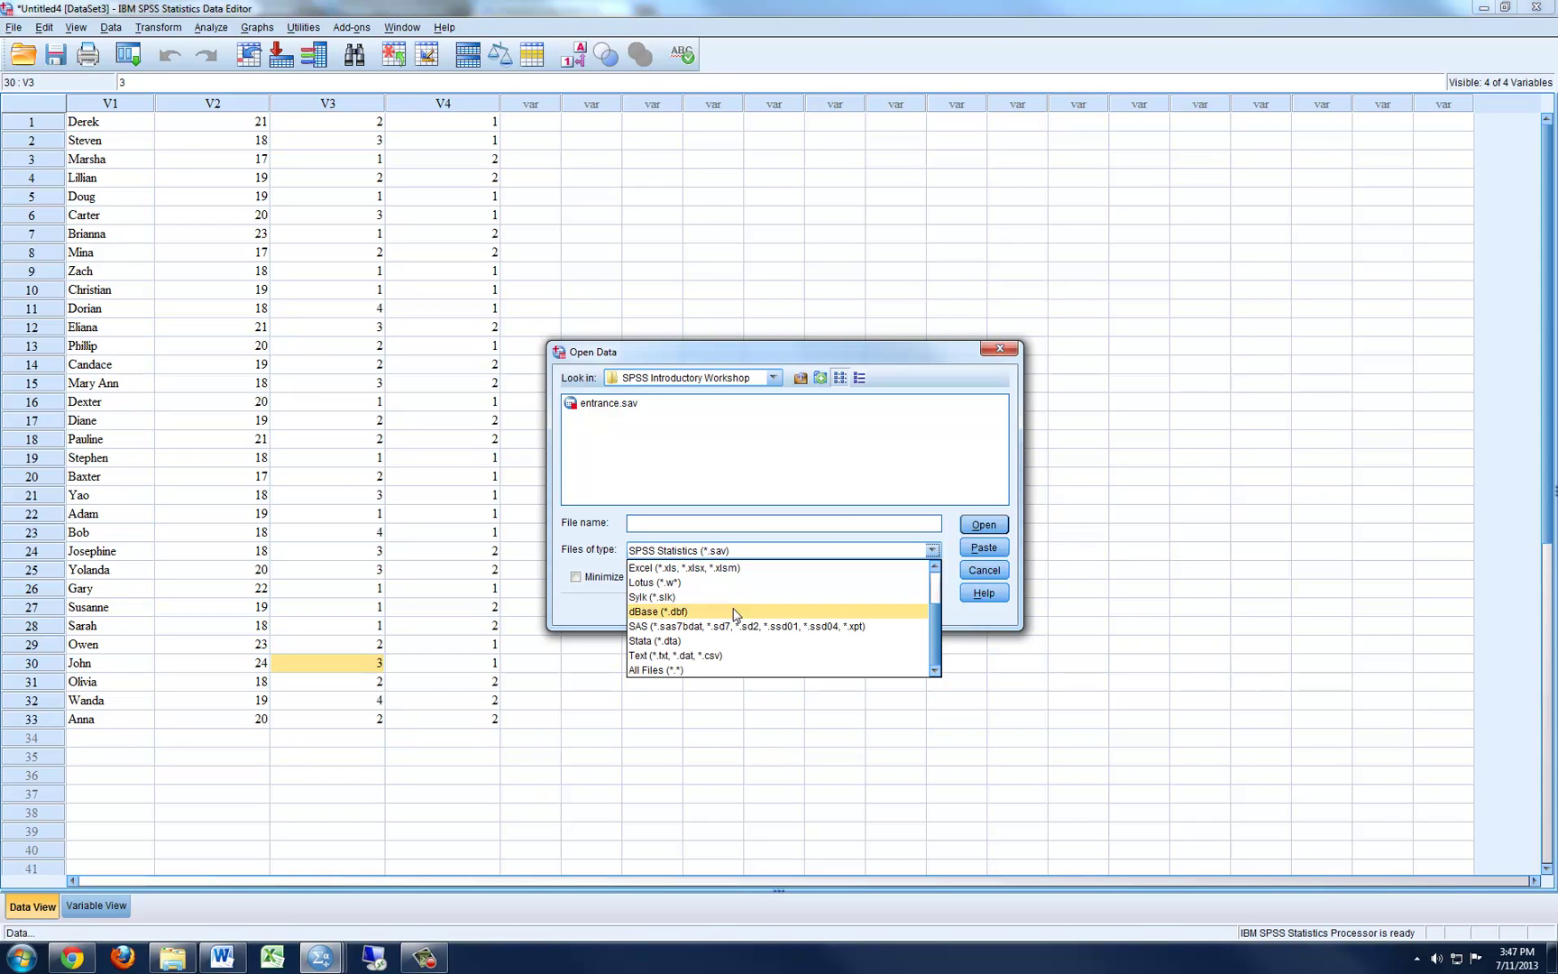
pyautogui.click(680, 642)
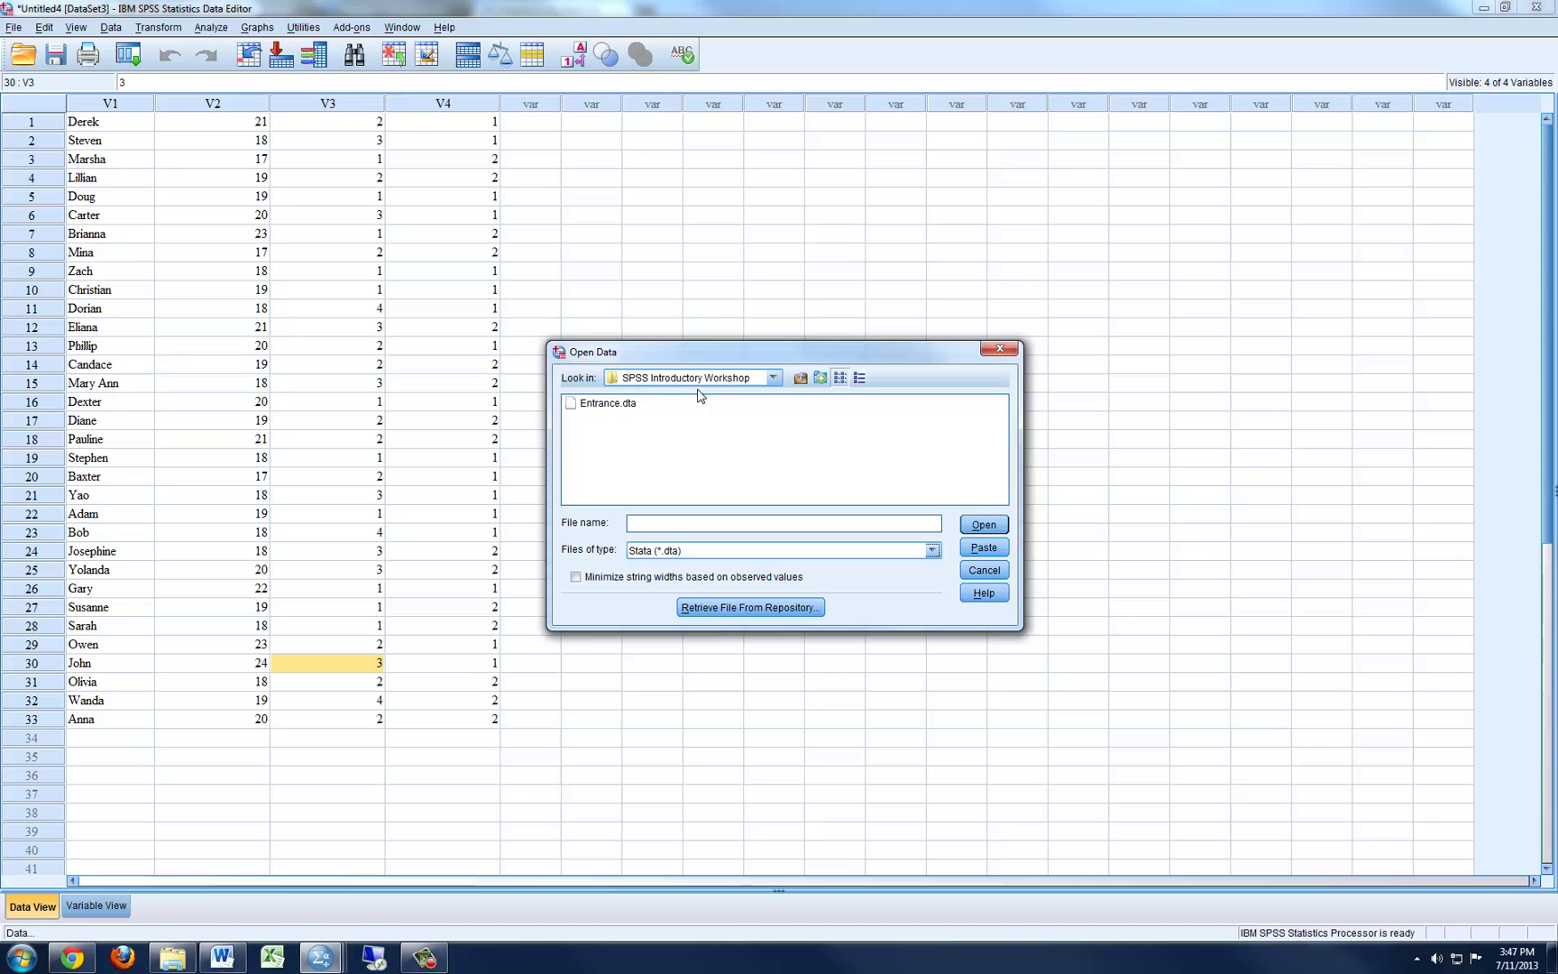
pyautogui.click(631, 407)
pyautogui.click(982, 525)
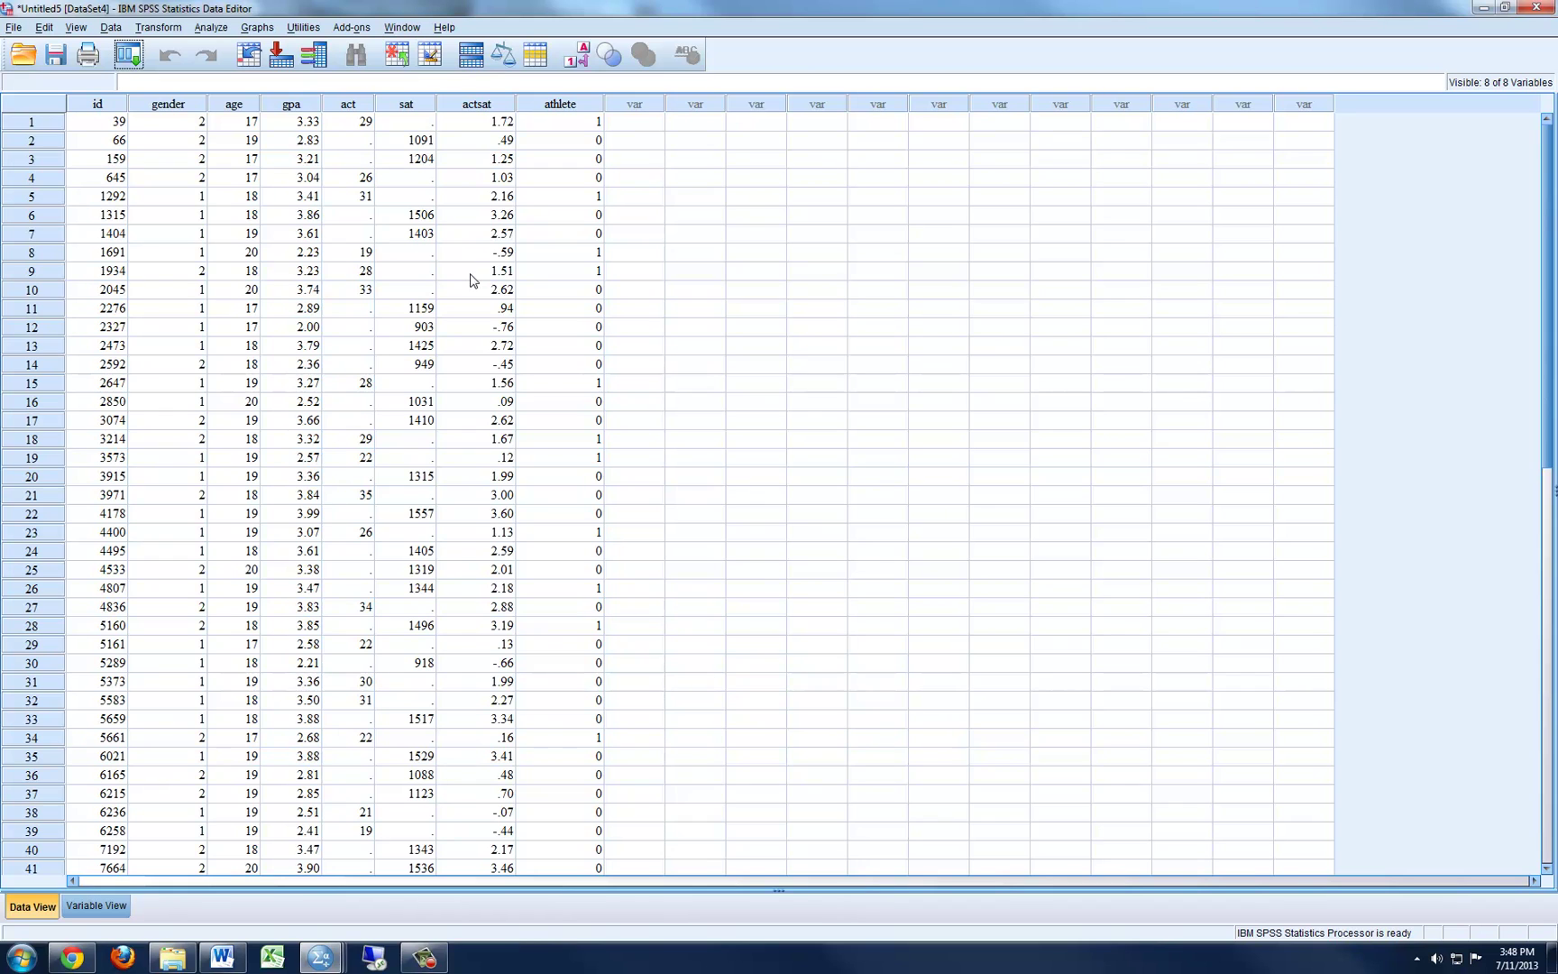
# Step: Open entrance.sav from the SPSS Introductory Workshop folder
pyautogui.click(13, 27)
pyautogui.moveTo(33, 67)
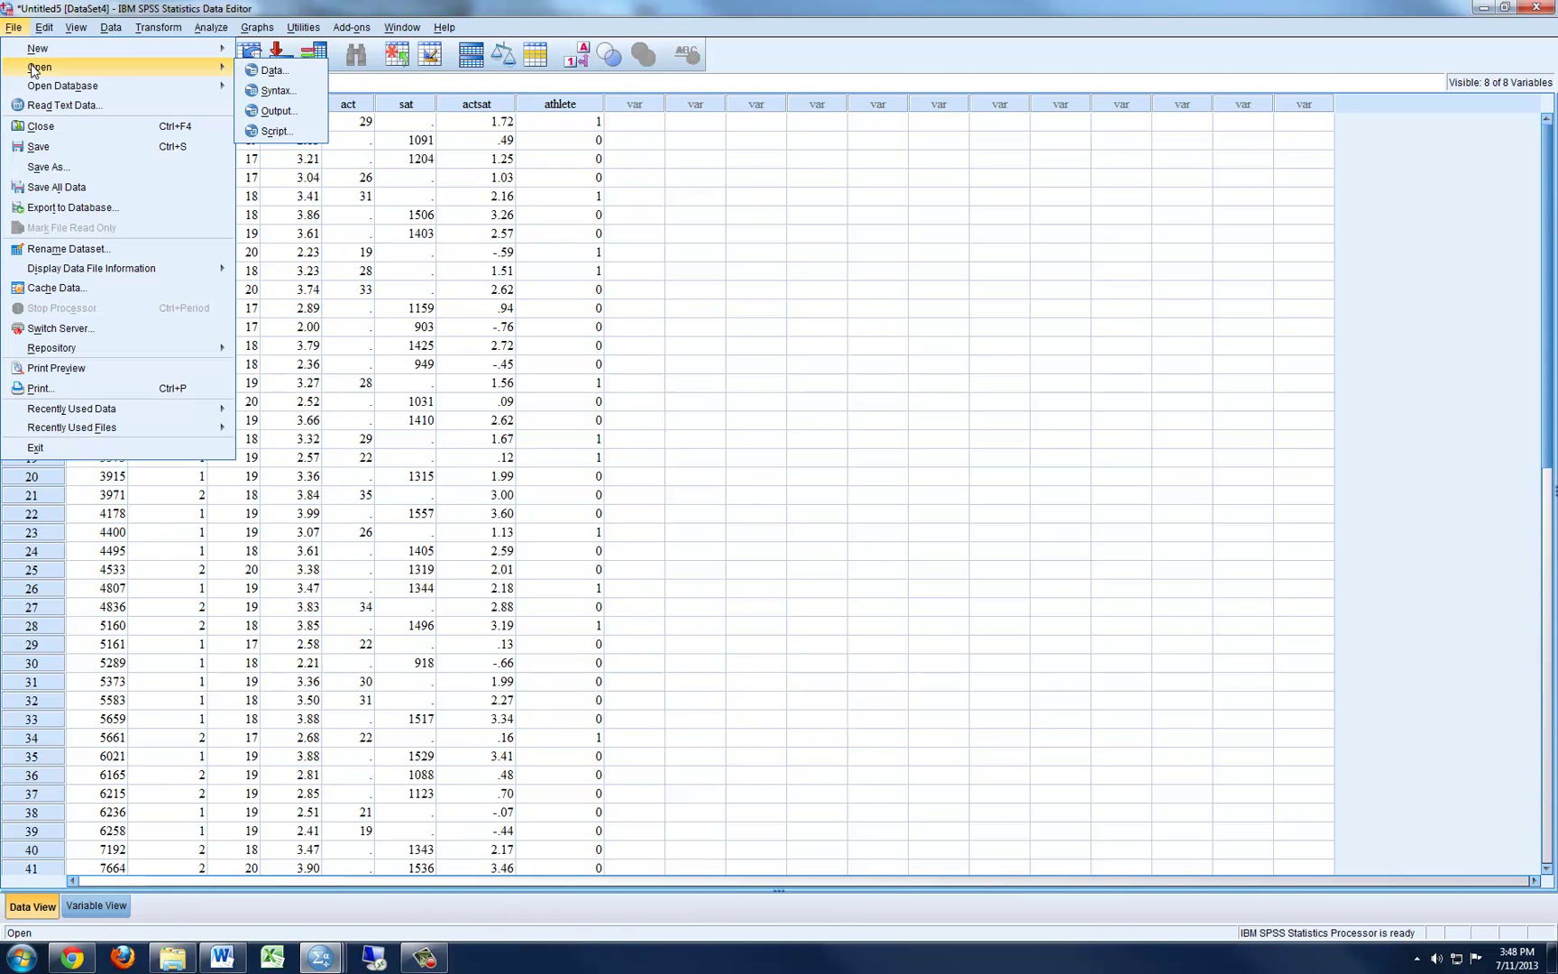
pyautogui.click(262, 70)
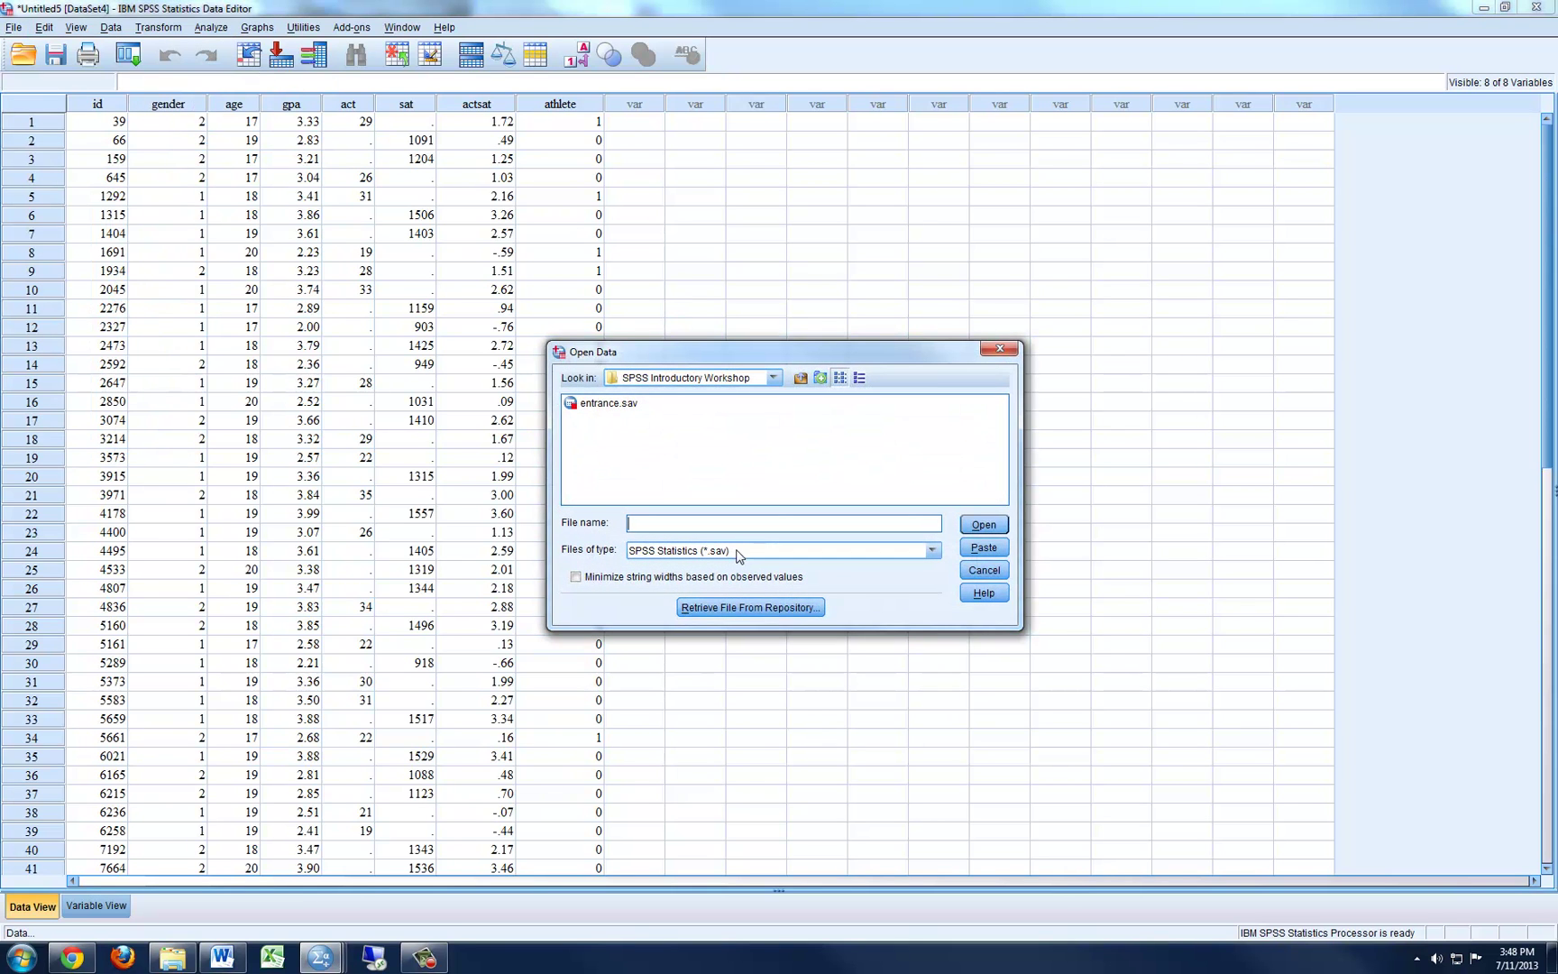
pyautogui.click(609, 404)
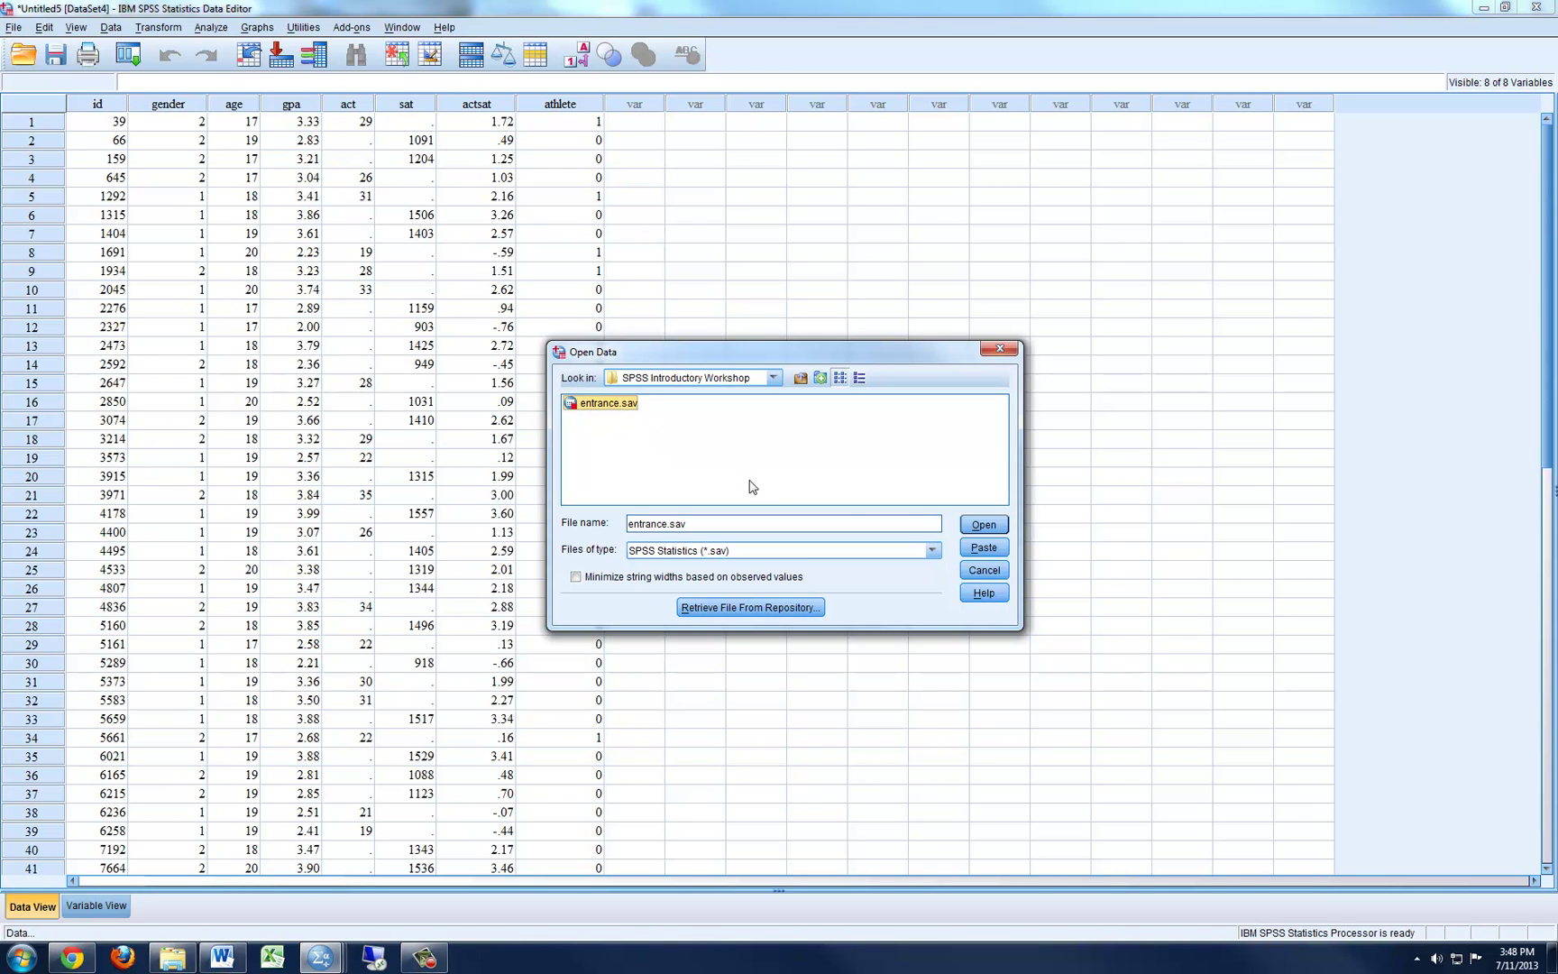
pyautogui.click(975, 527)
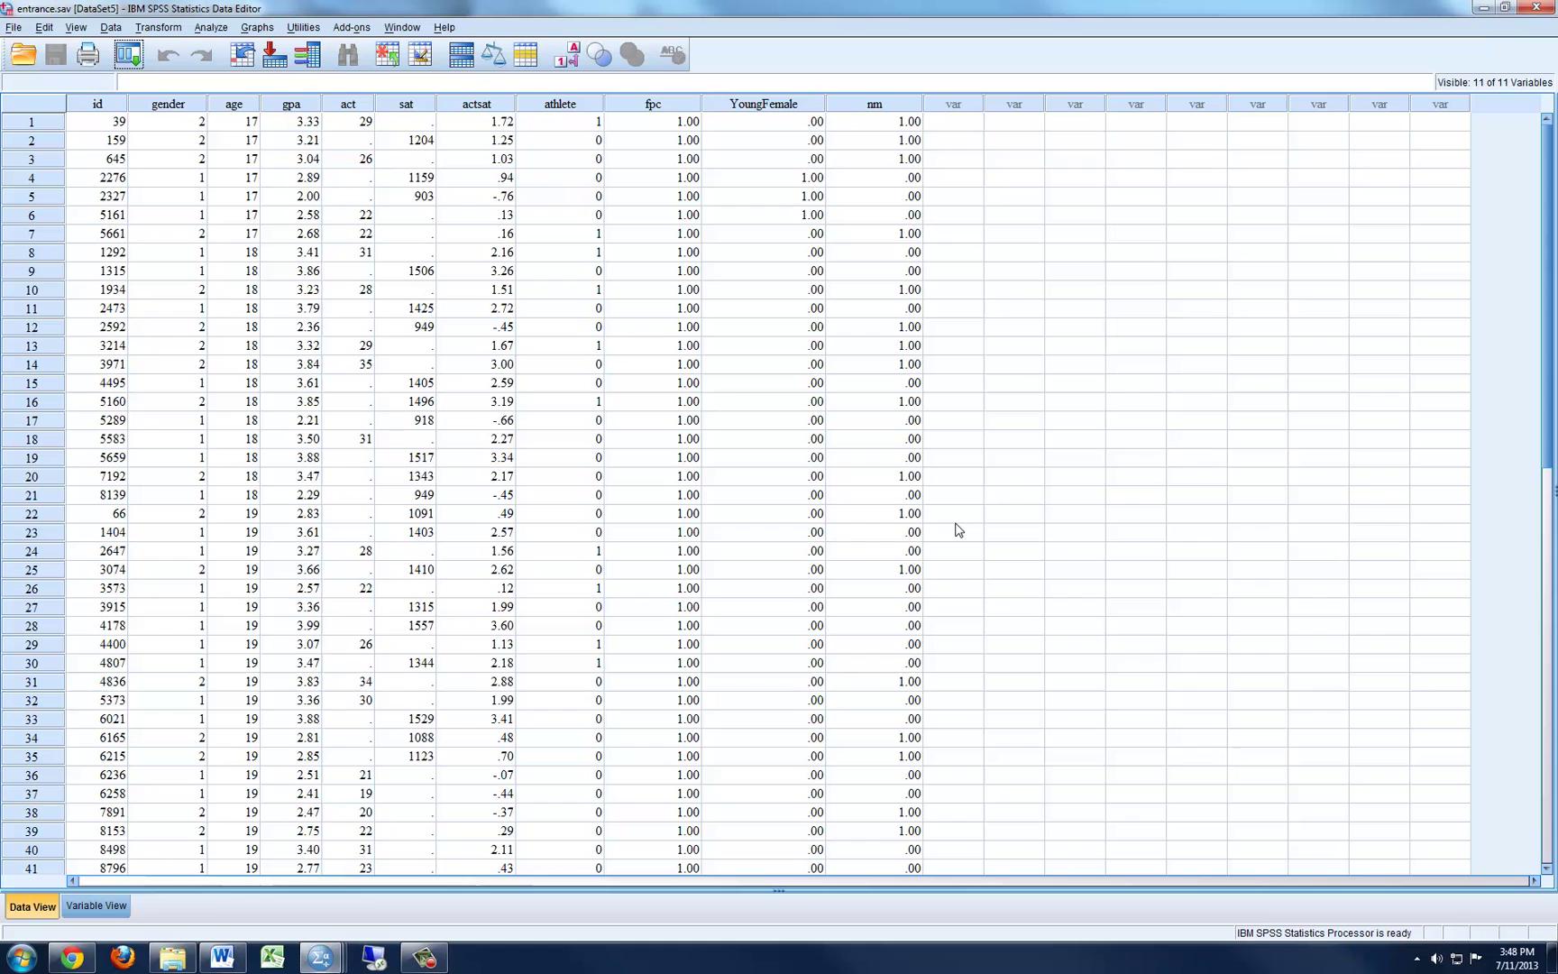